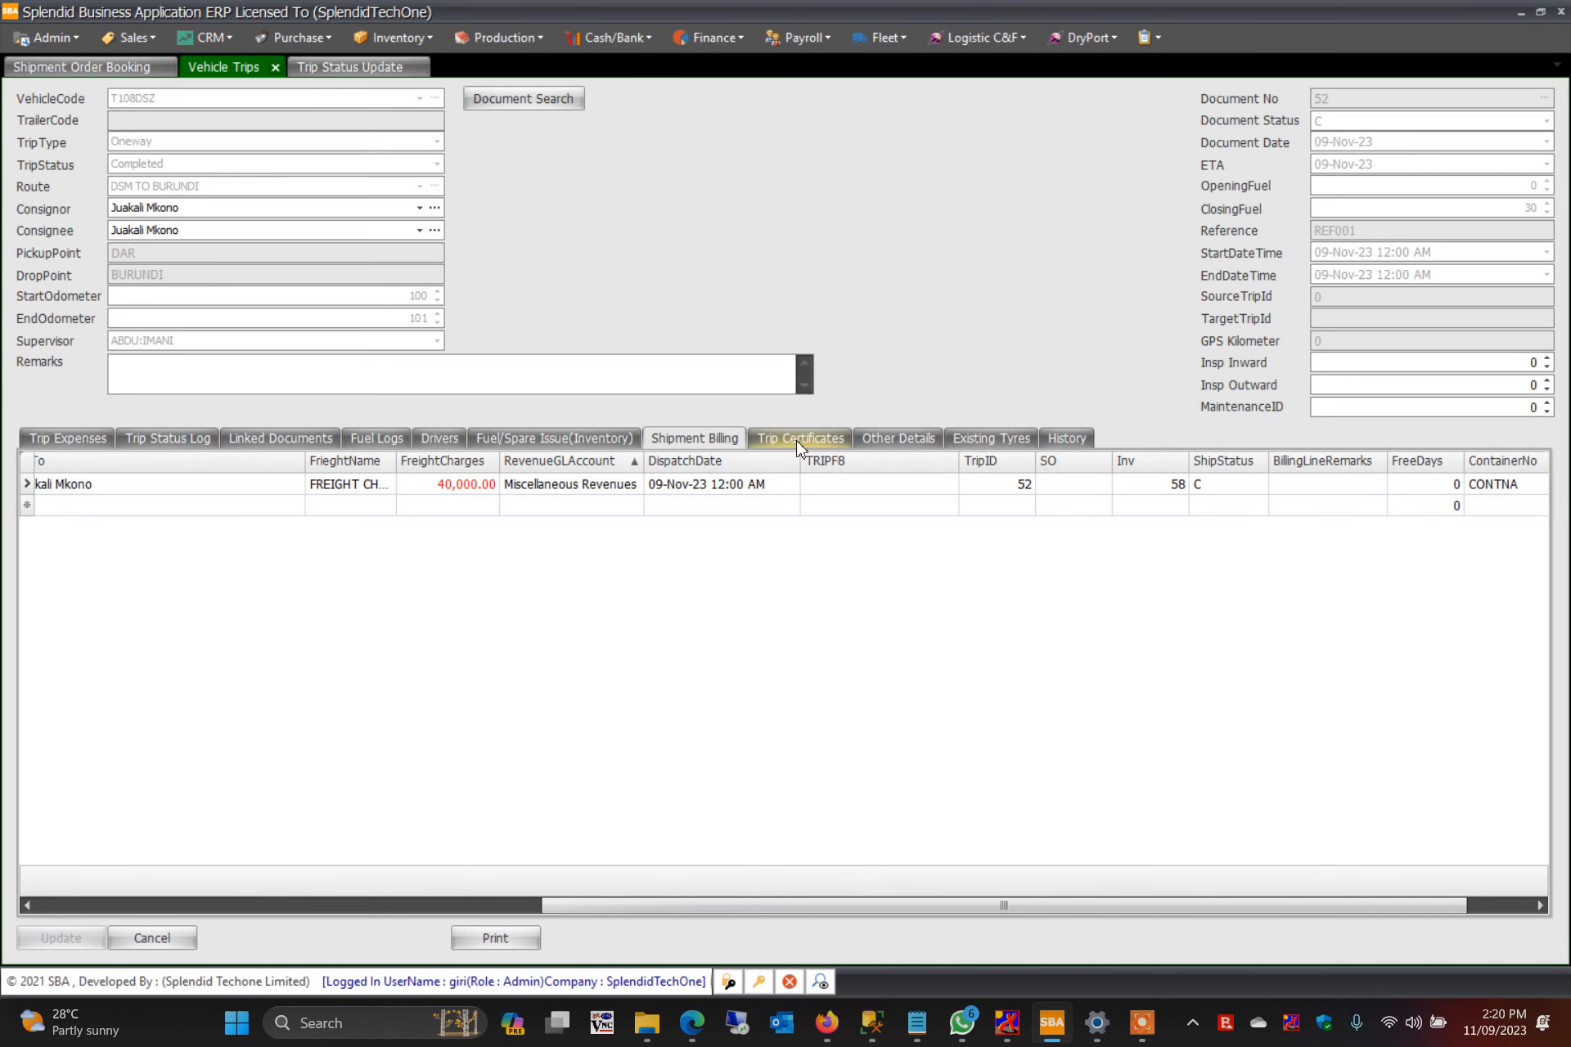
Check the trip's certificates and refresh the Trip Status Update grid to look for trip 52 in the list.
left_click(800, 442)
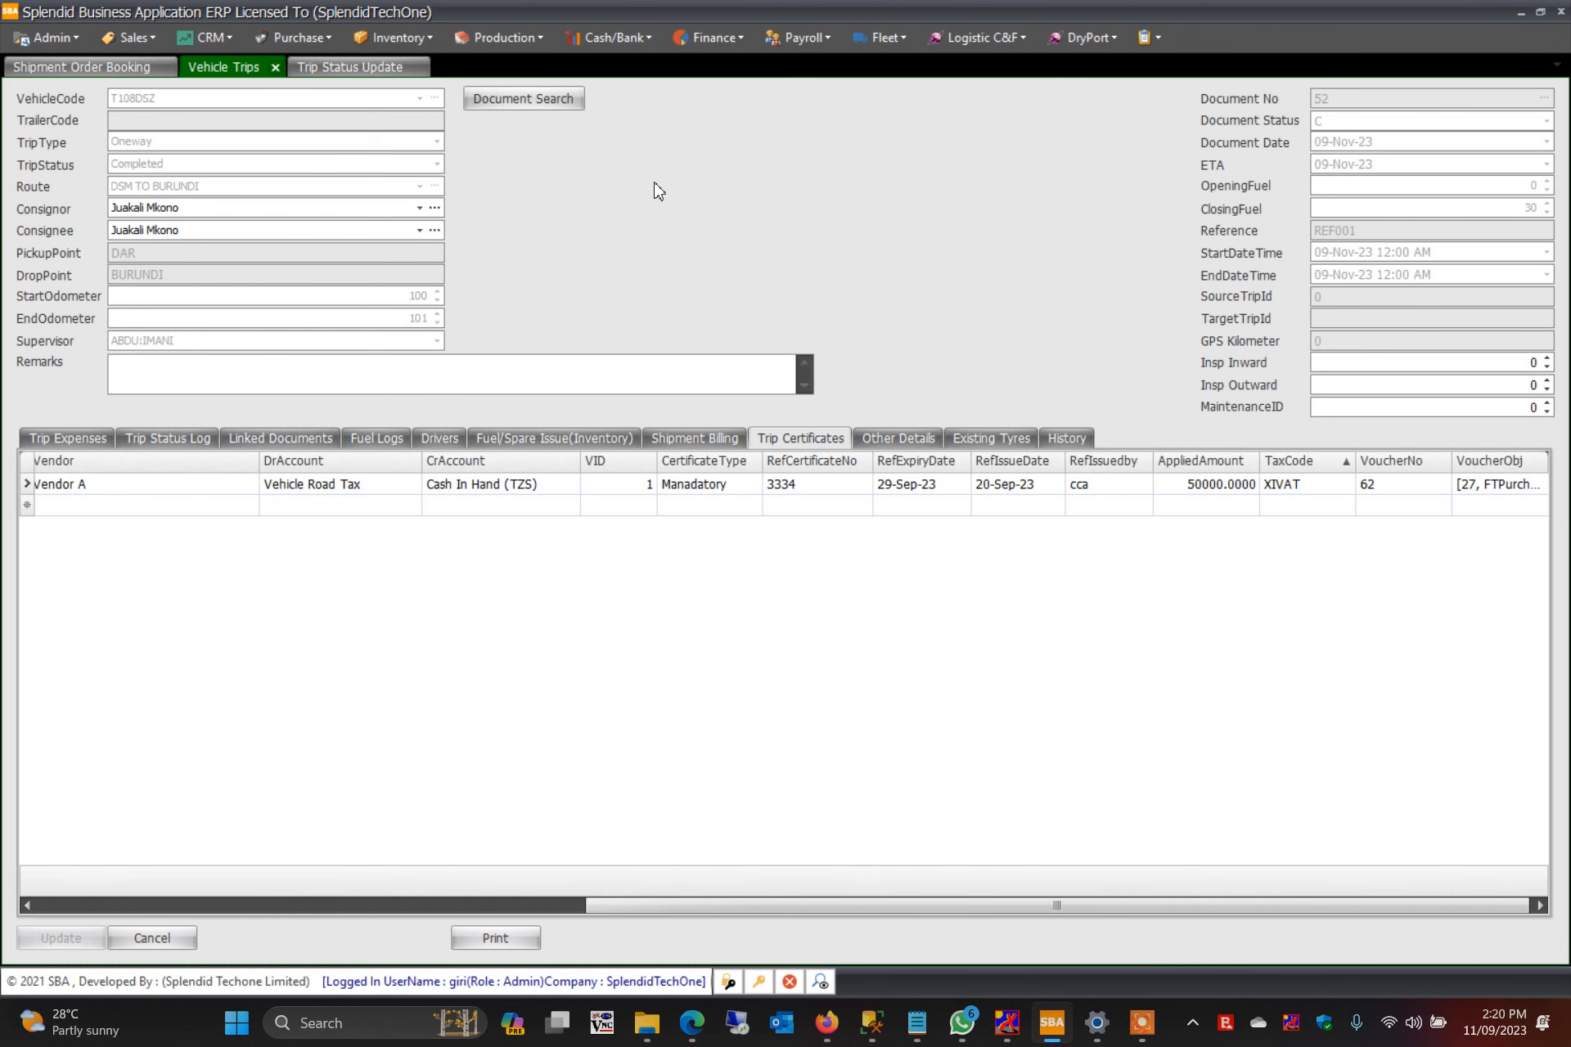
left_click(343, 73)
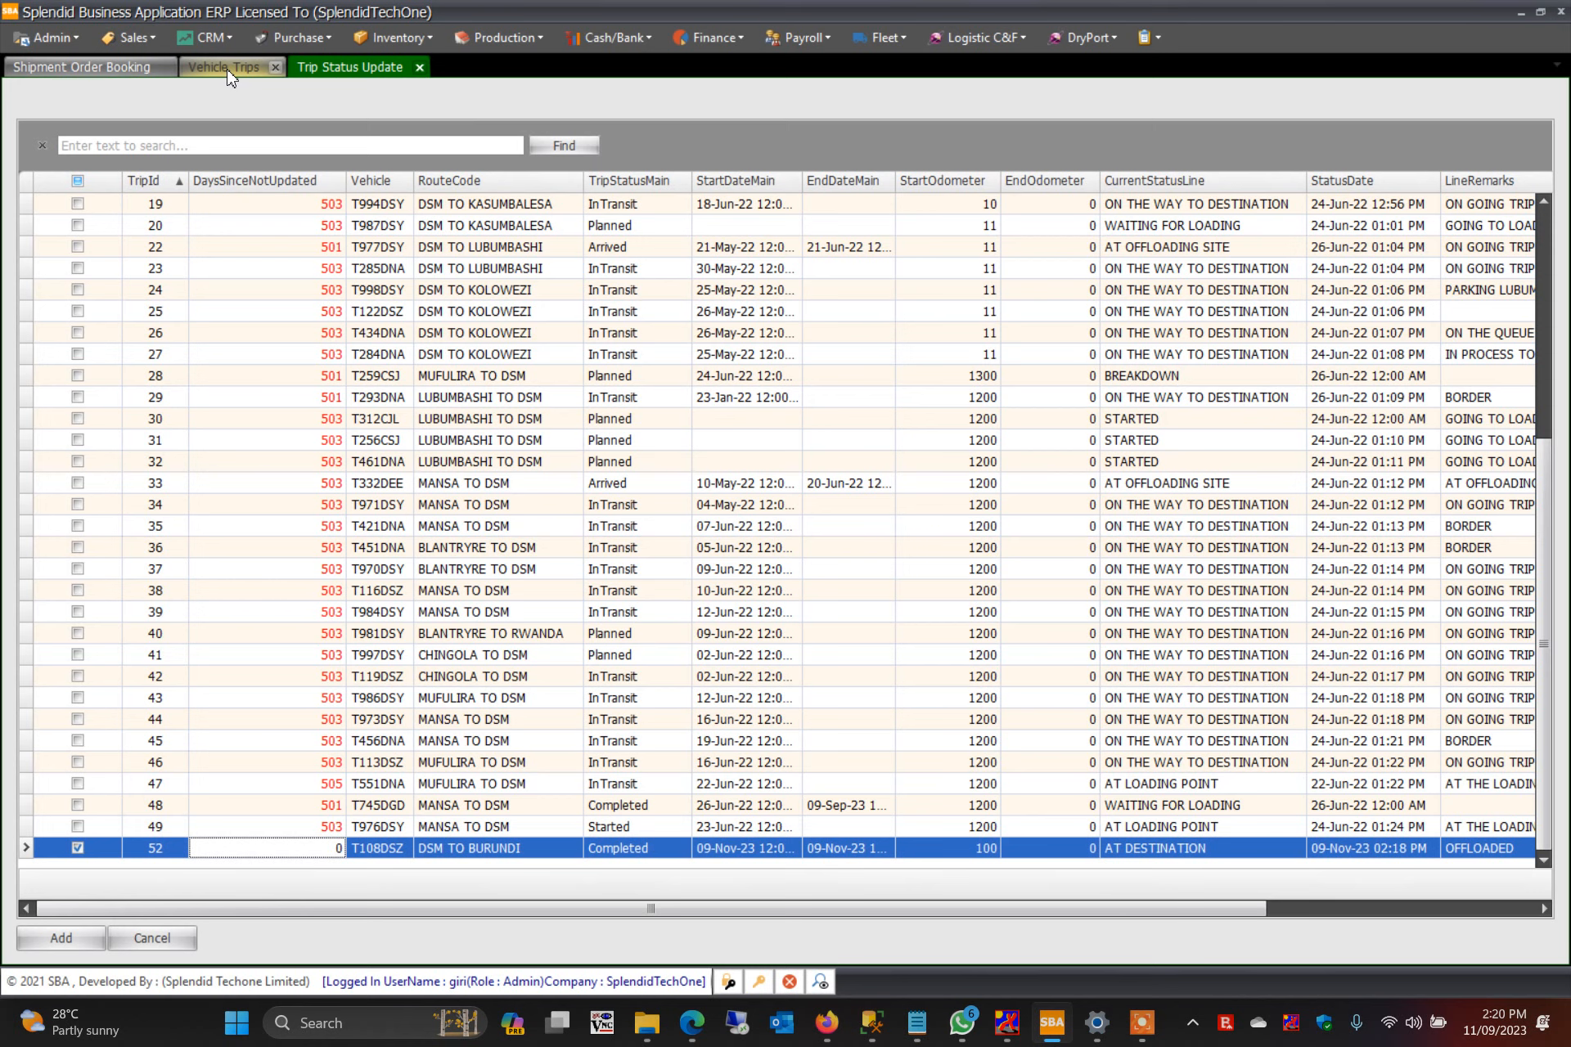
right_click(843, 121)
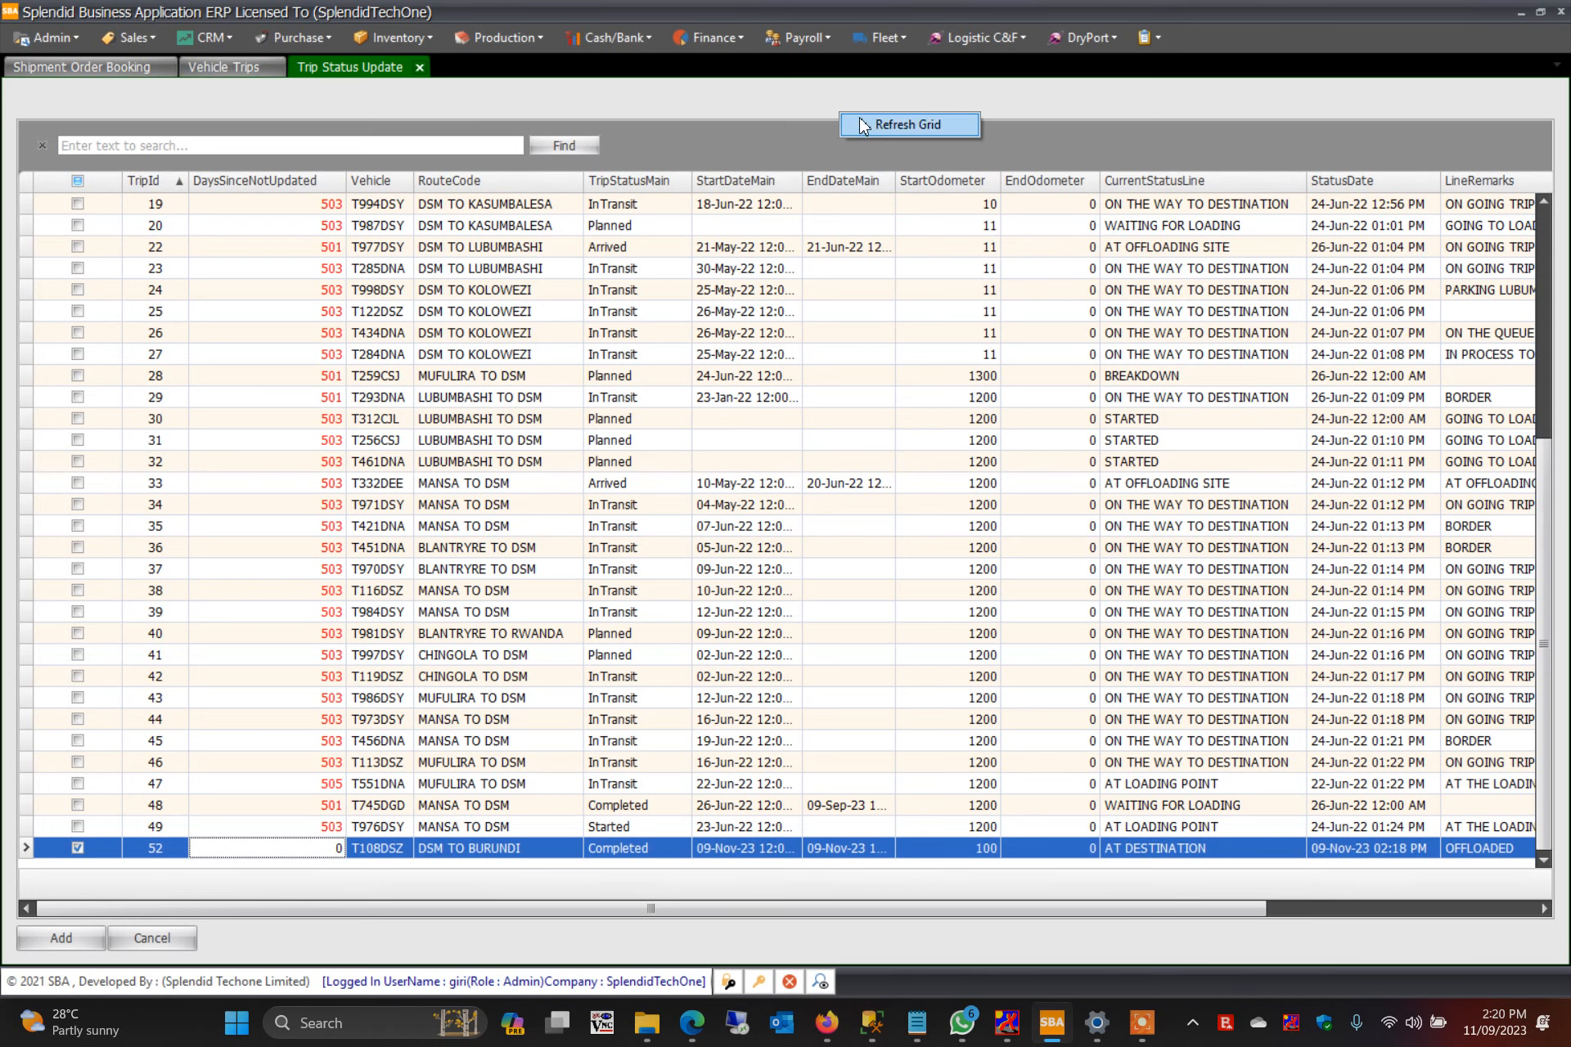
left_click(894, 127)
scroll(655, 524, "down", 5)
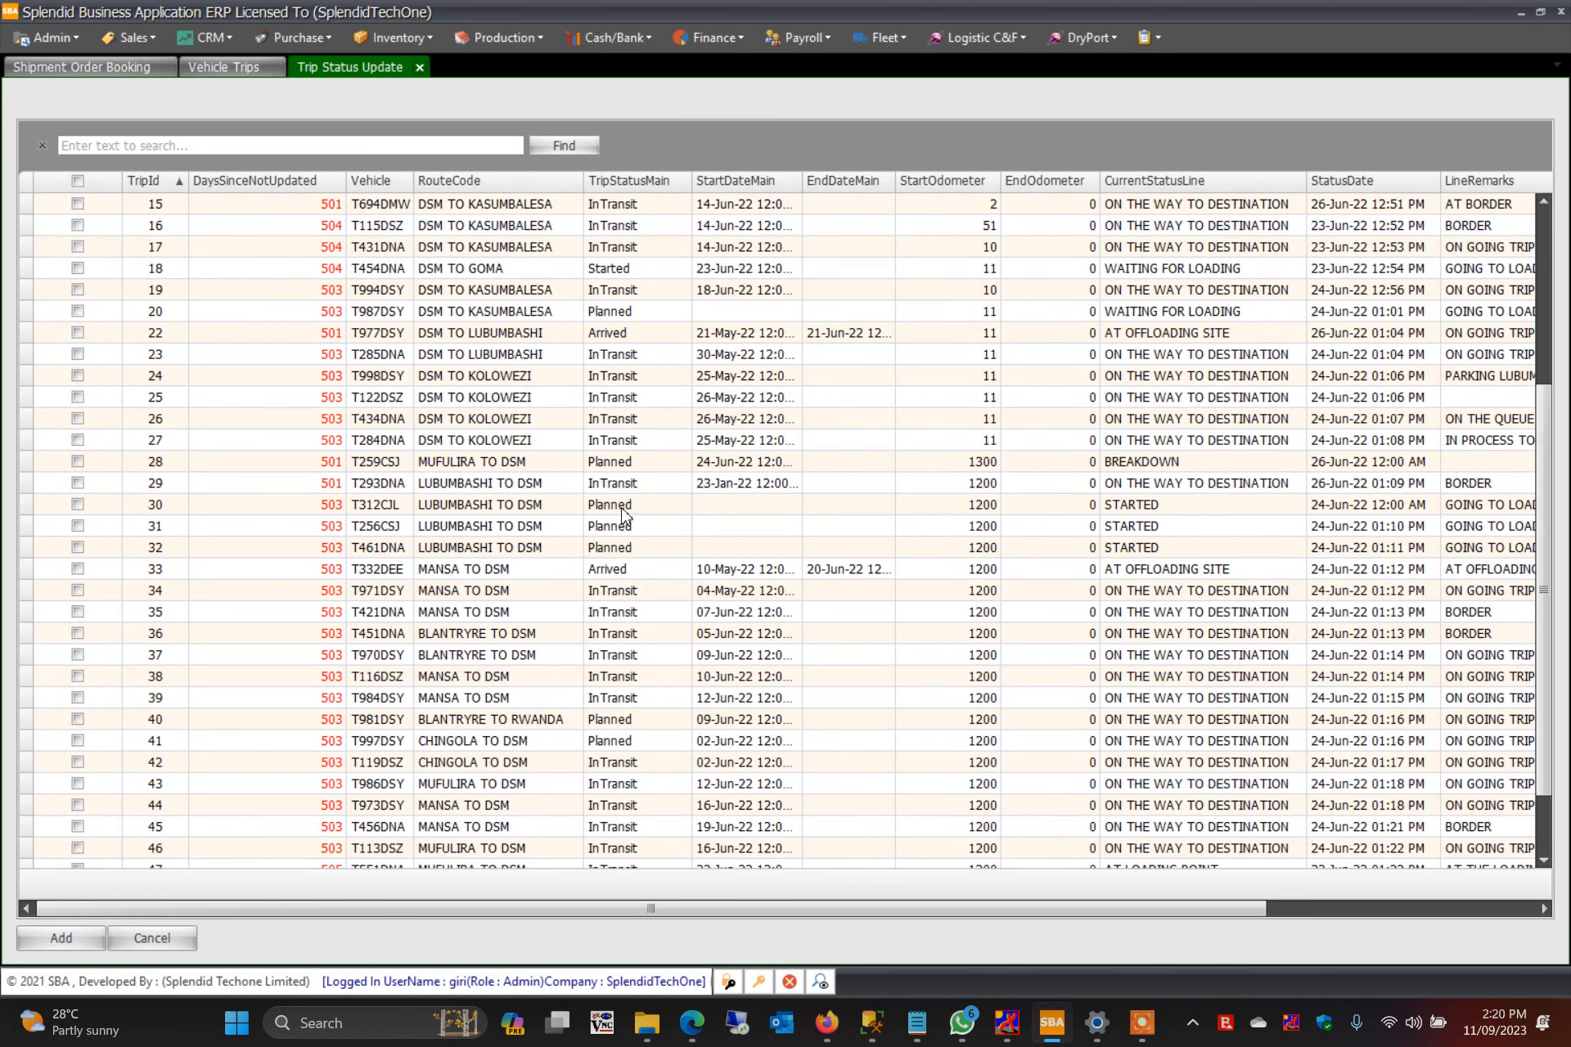
scroll(626, 514, "up", 5)
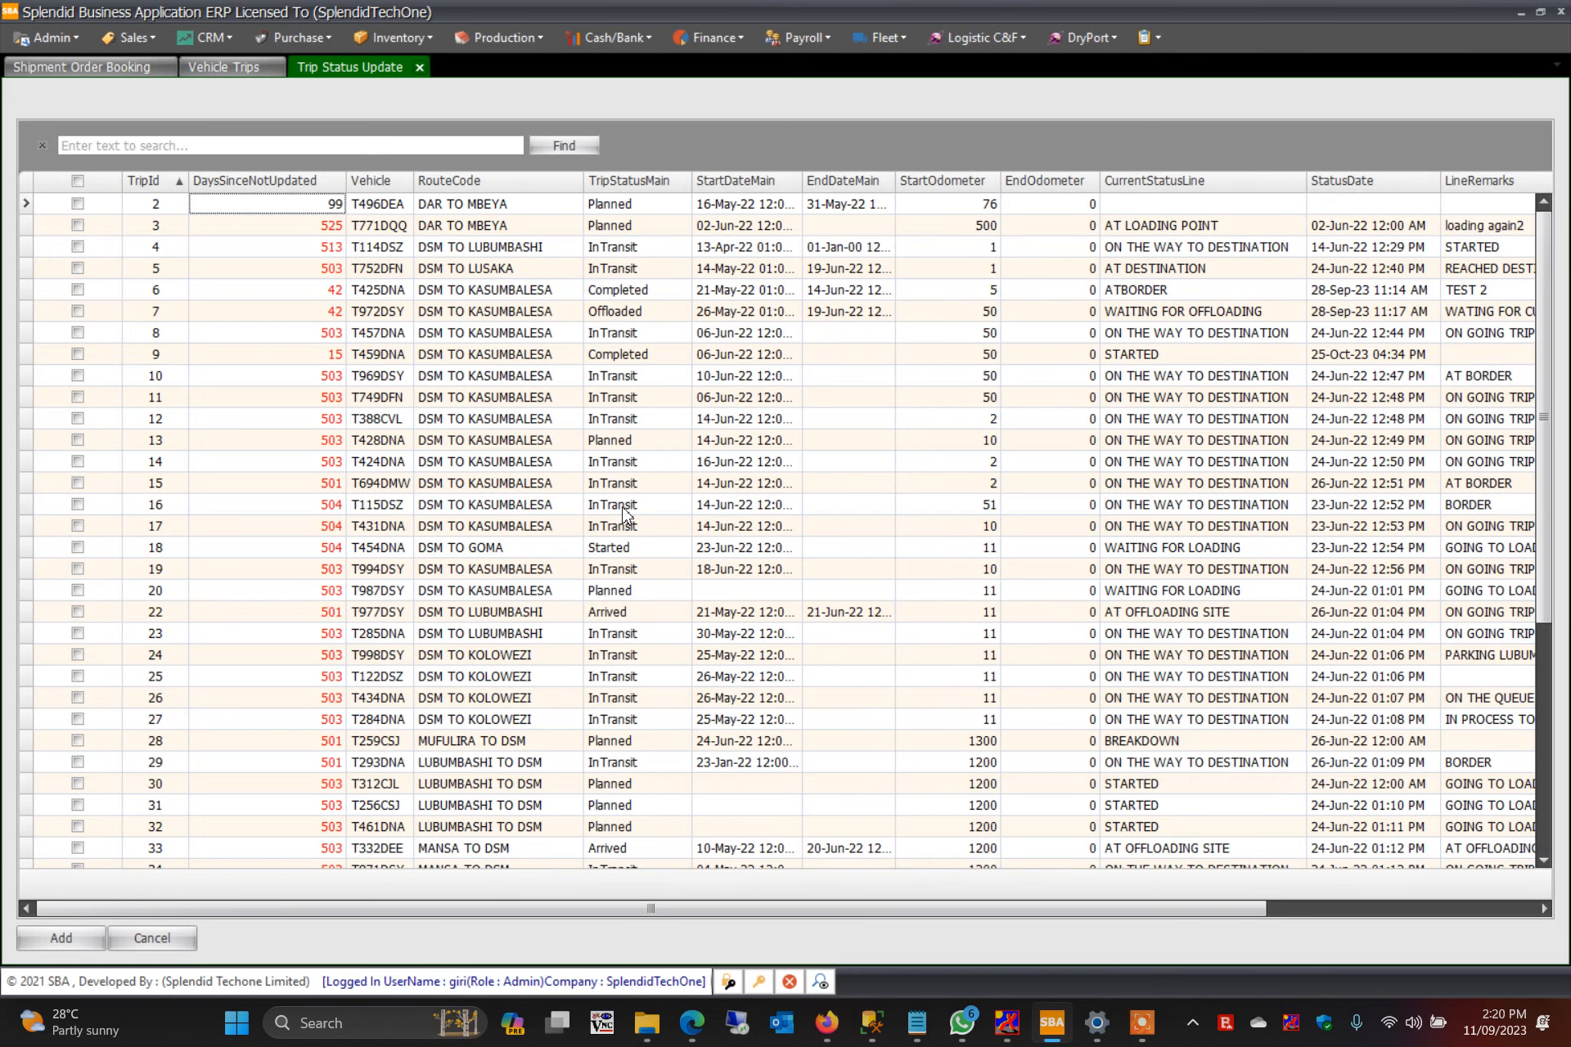
scroll(626, 514, "down", 5)
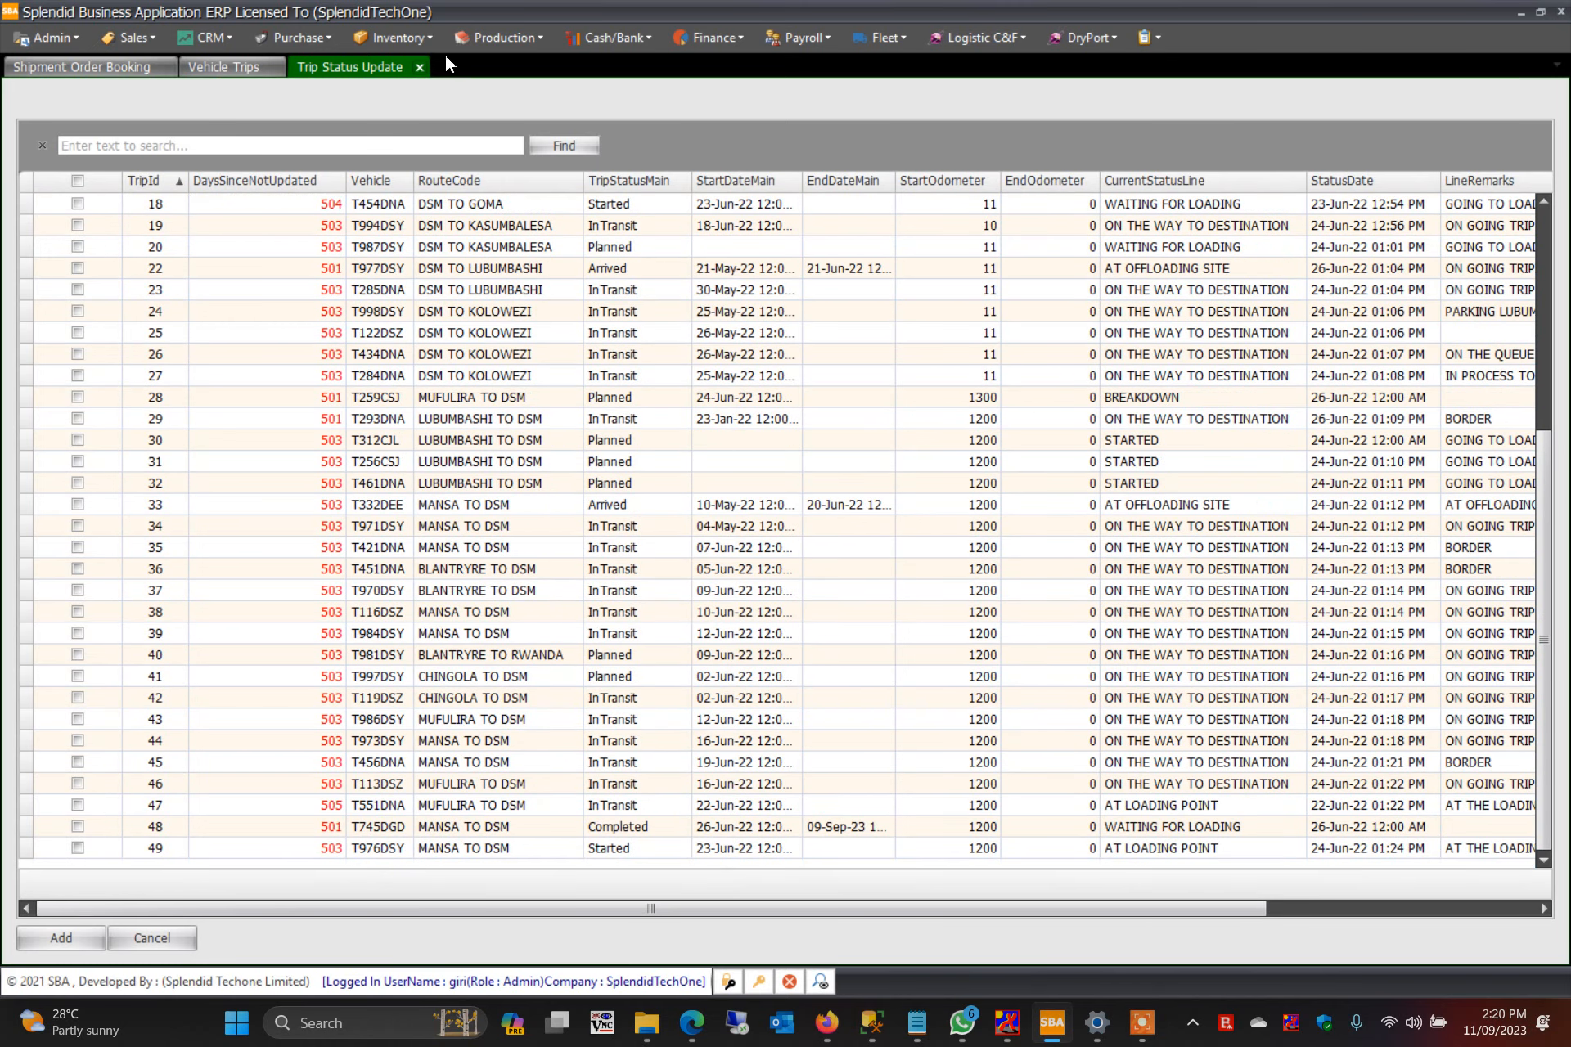
Return to the vehicle trip record and examine the Vehicle Road Tax certificate line from its first column.
left_click(239, 68)
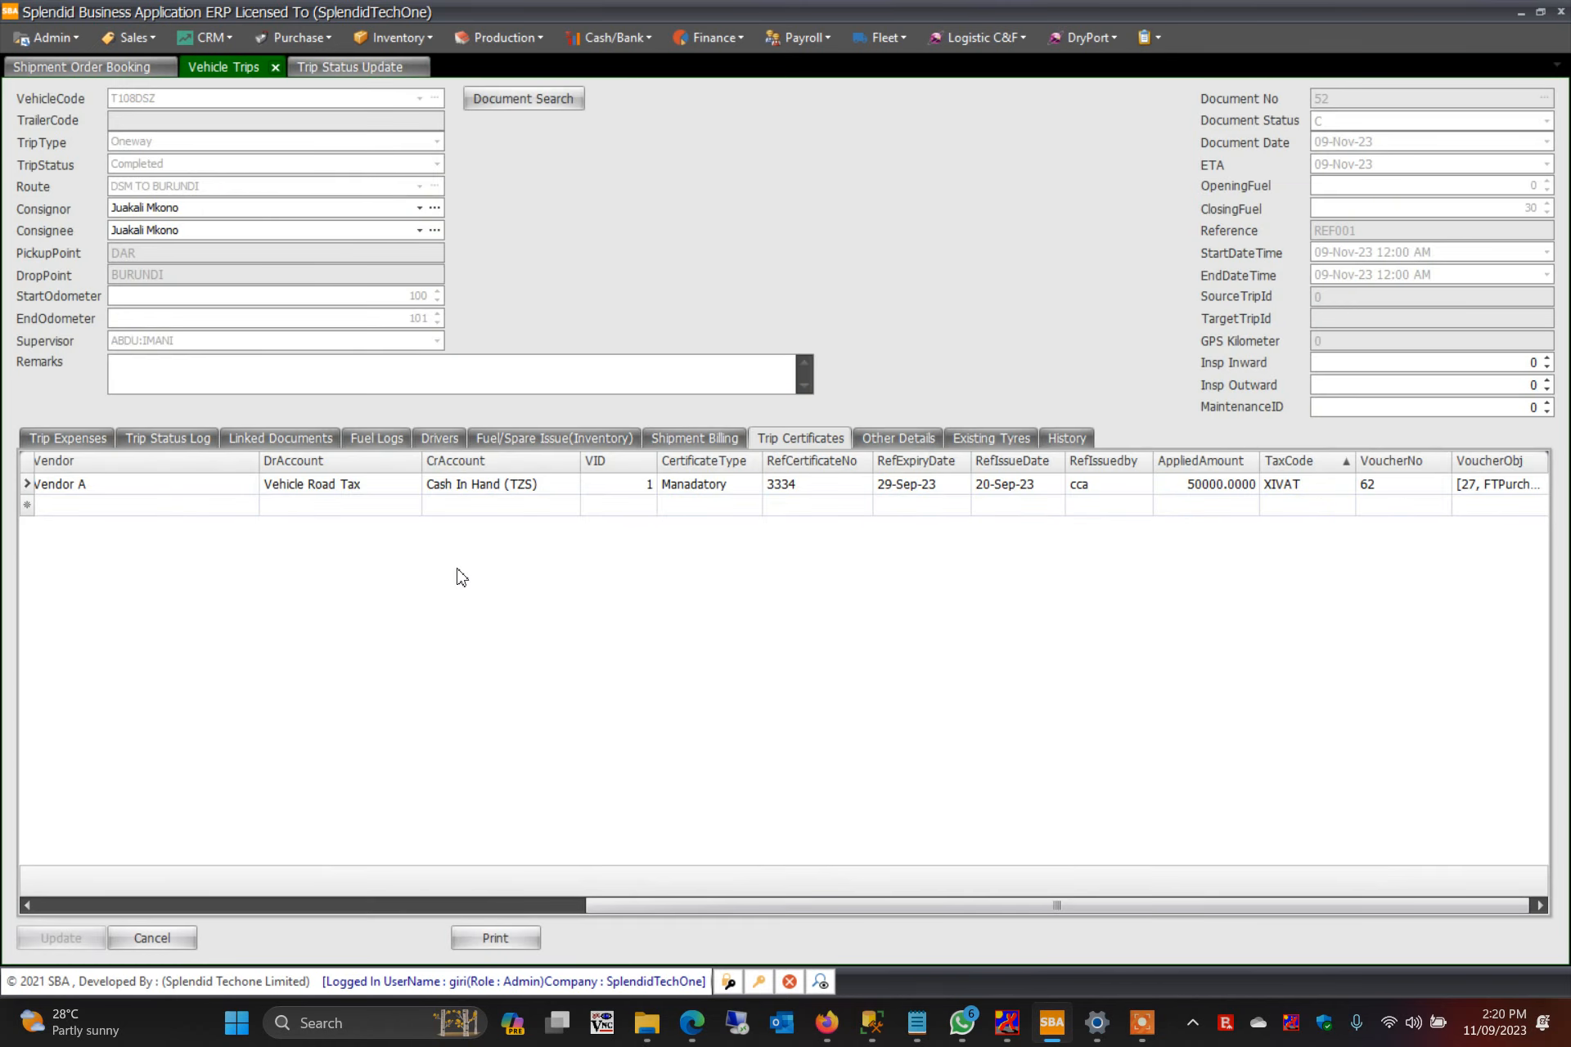
left_click_drag(710, 906, 50, 877)
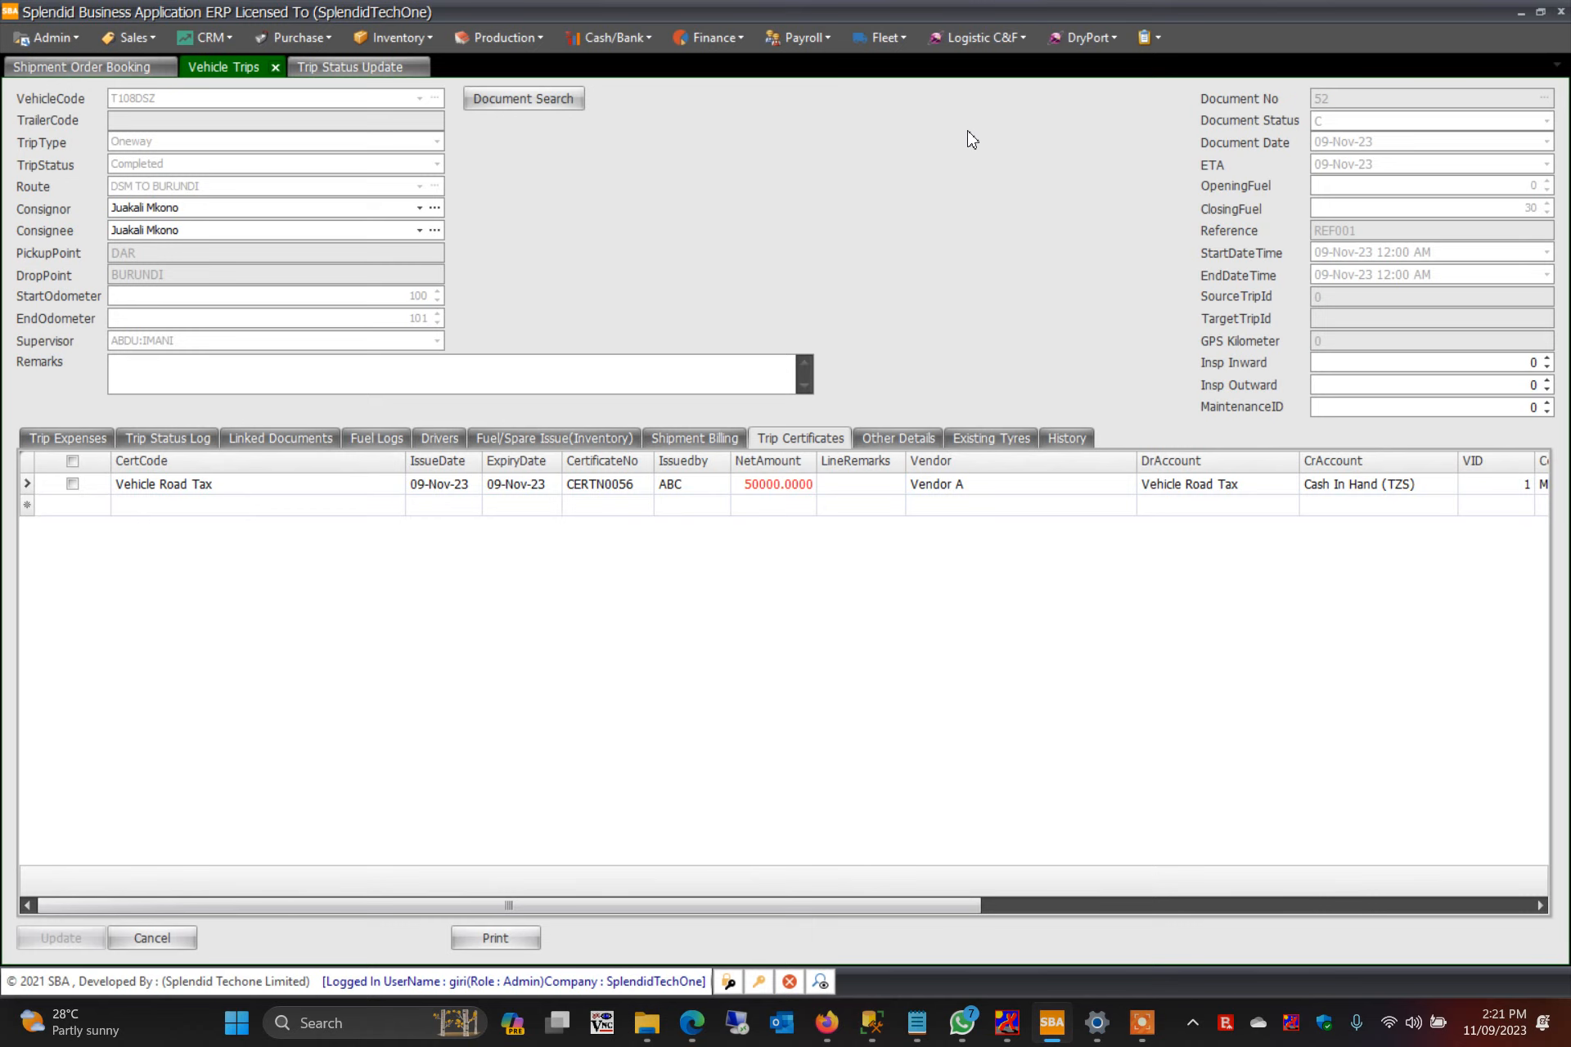
left_click(880, 38)
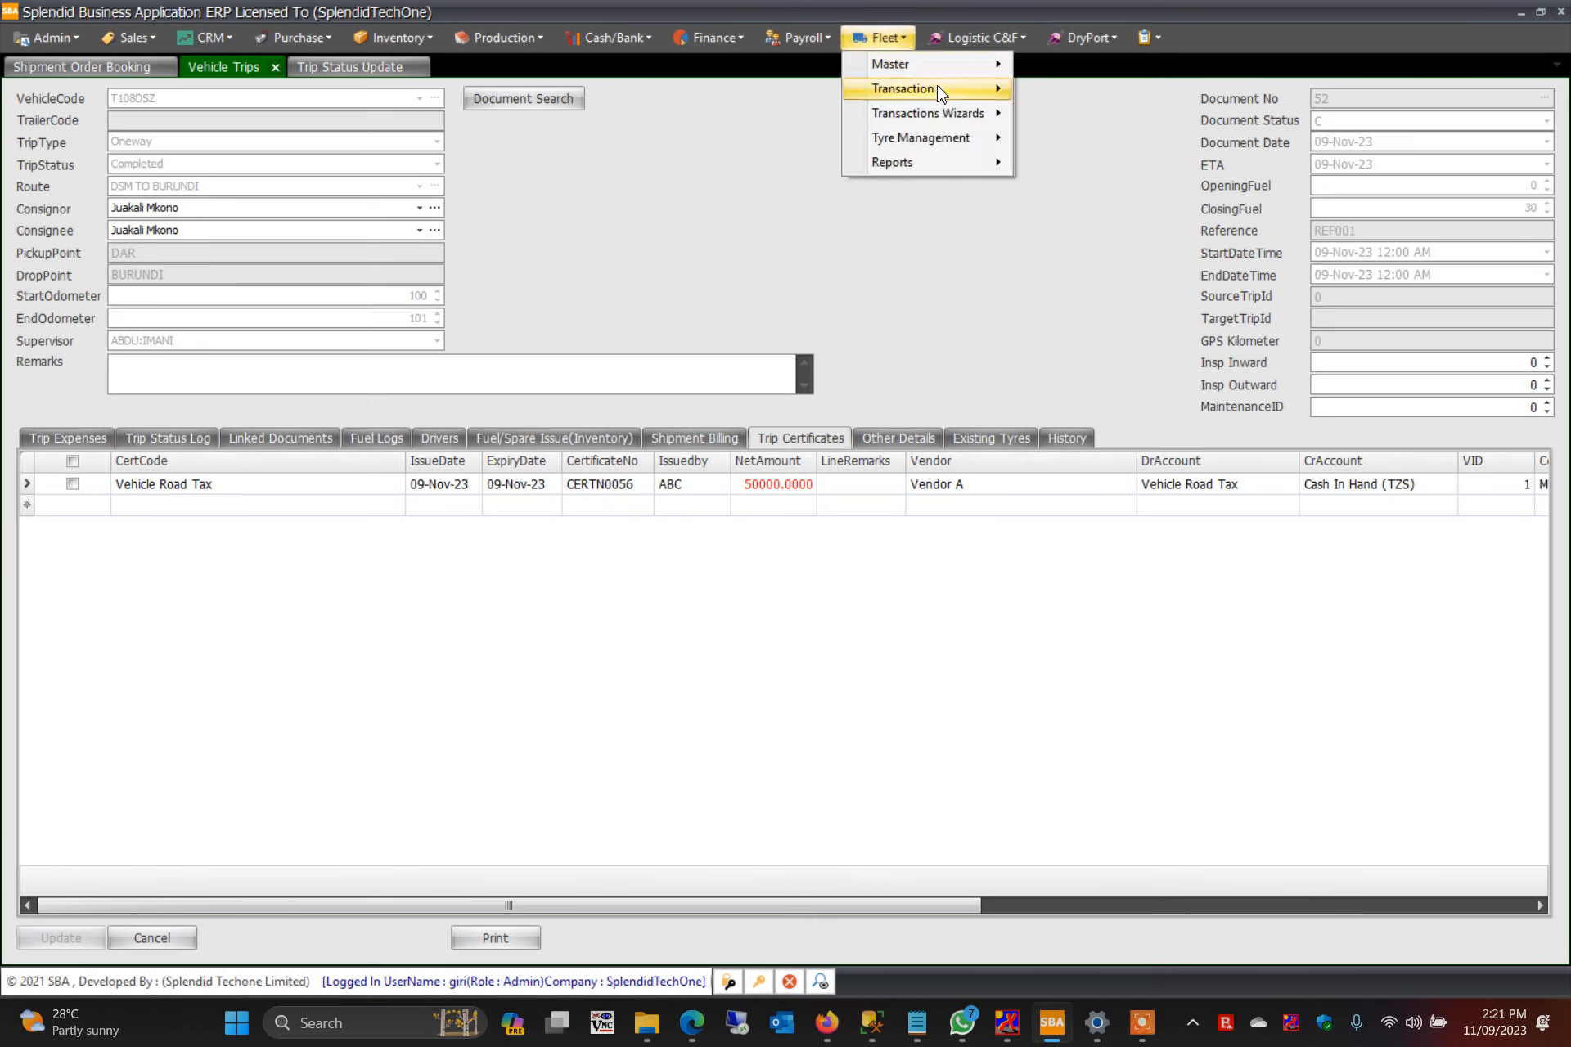
mouse_move(953, 90)
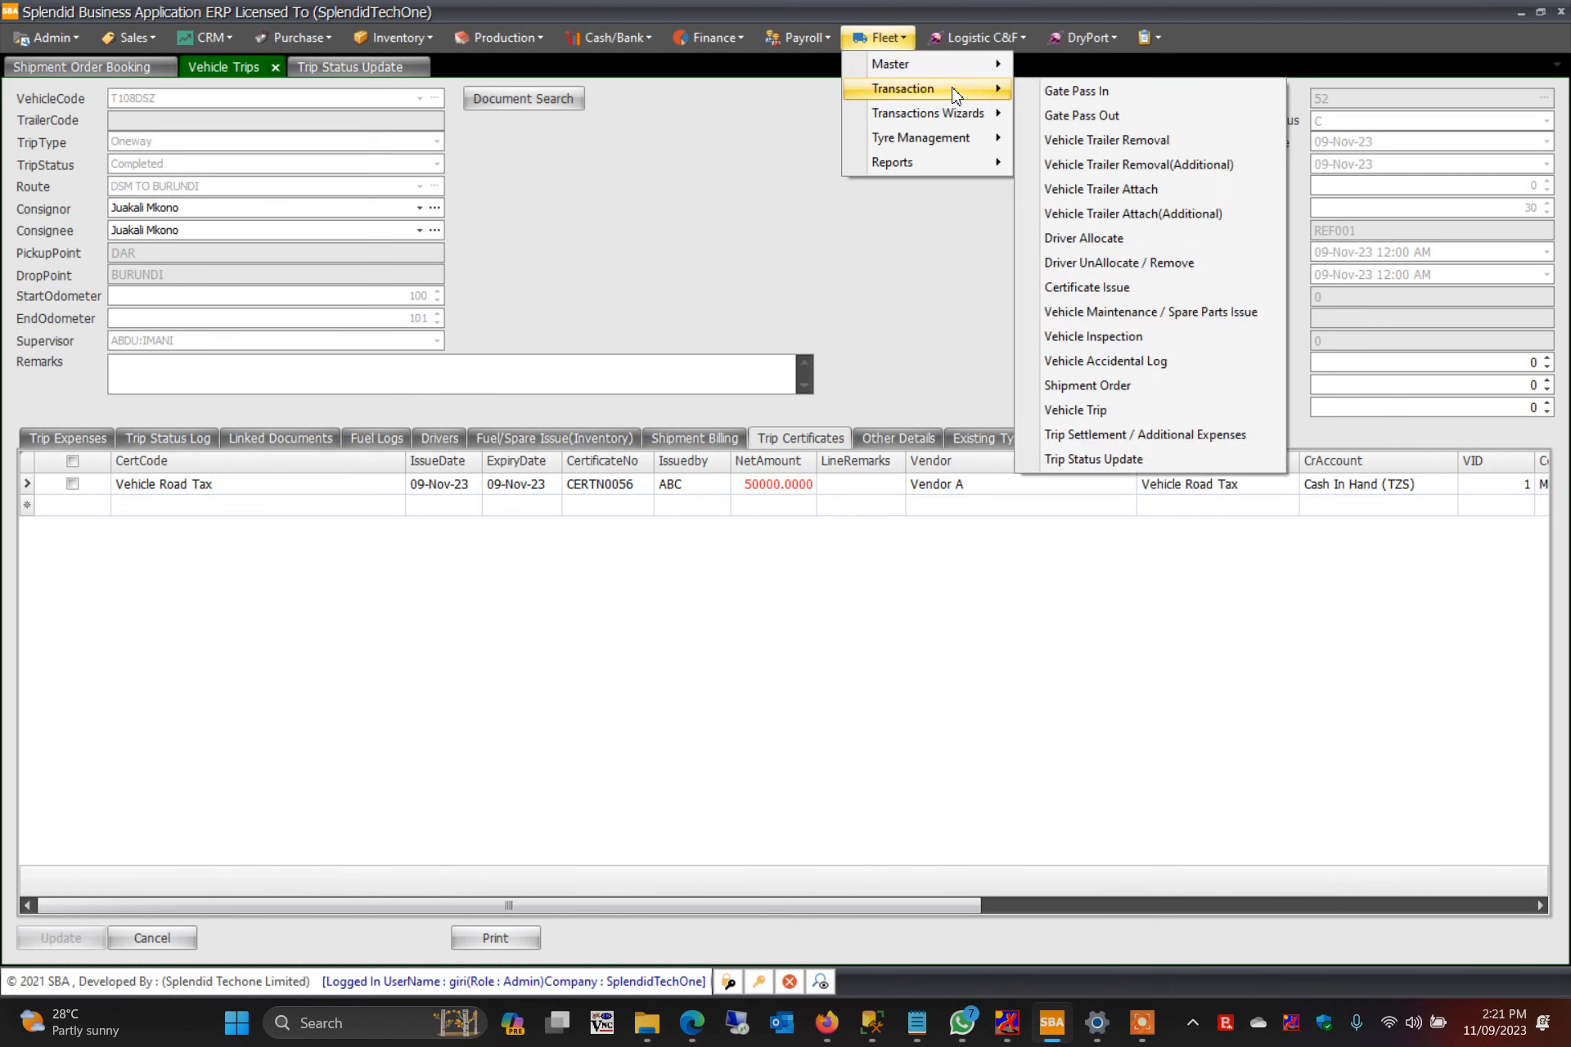
left_click(1199, 437)
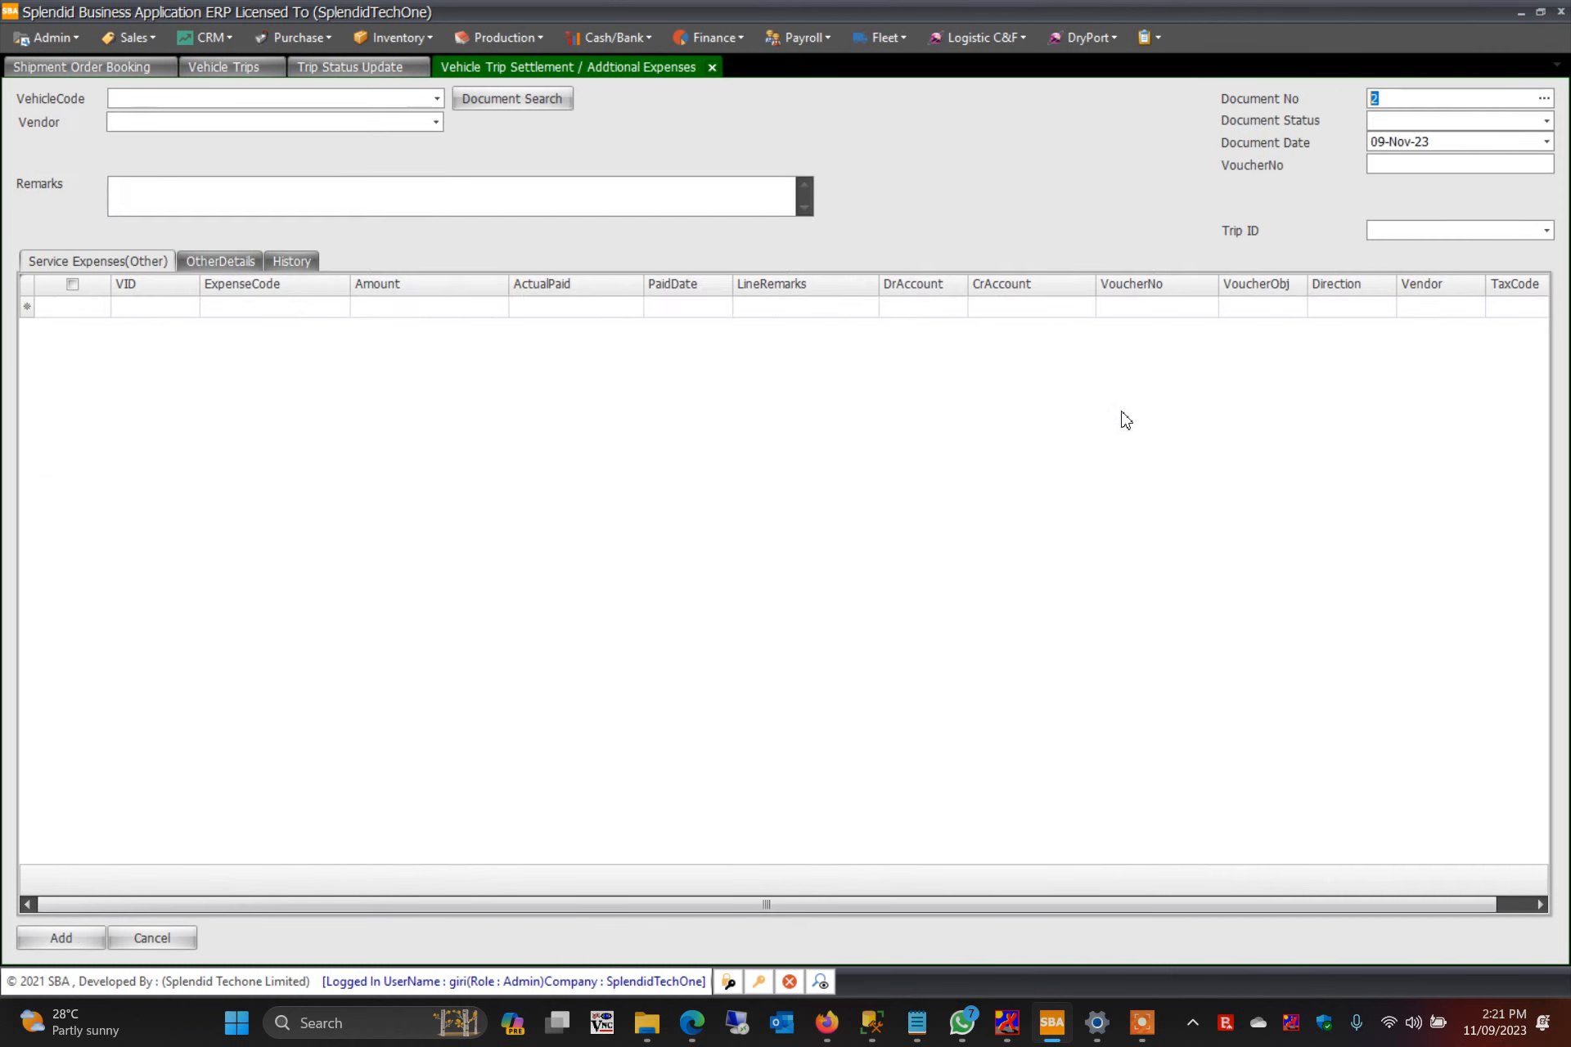
left_click(224, 68)
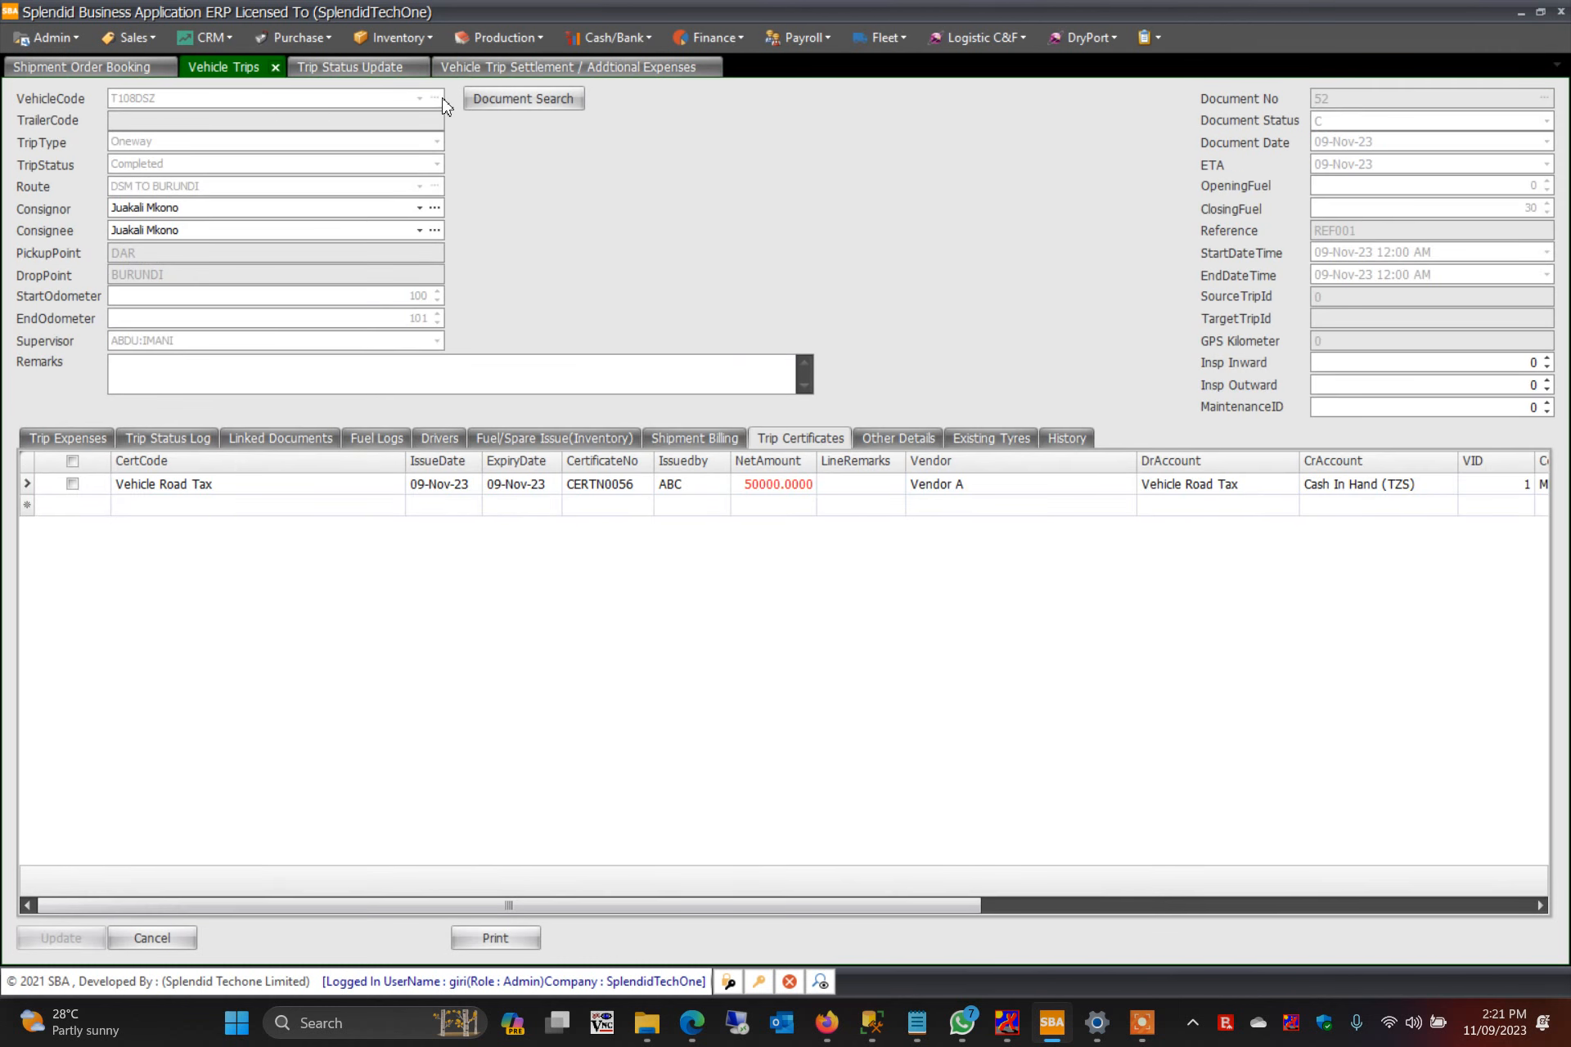
left_click(511, 69)
left_click(358, 100)
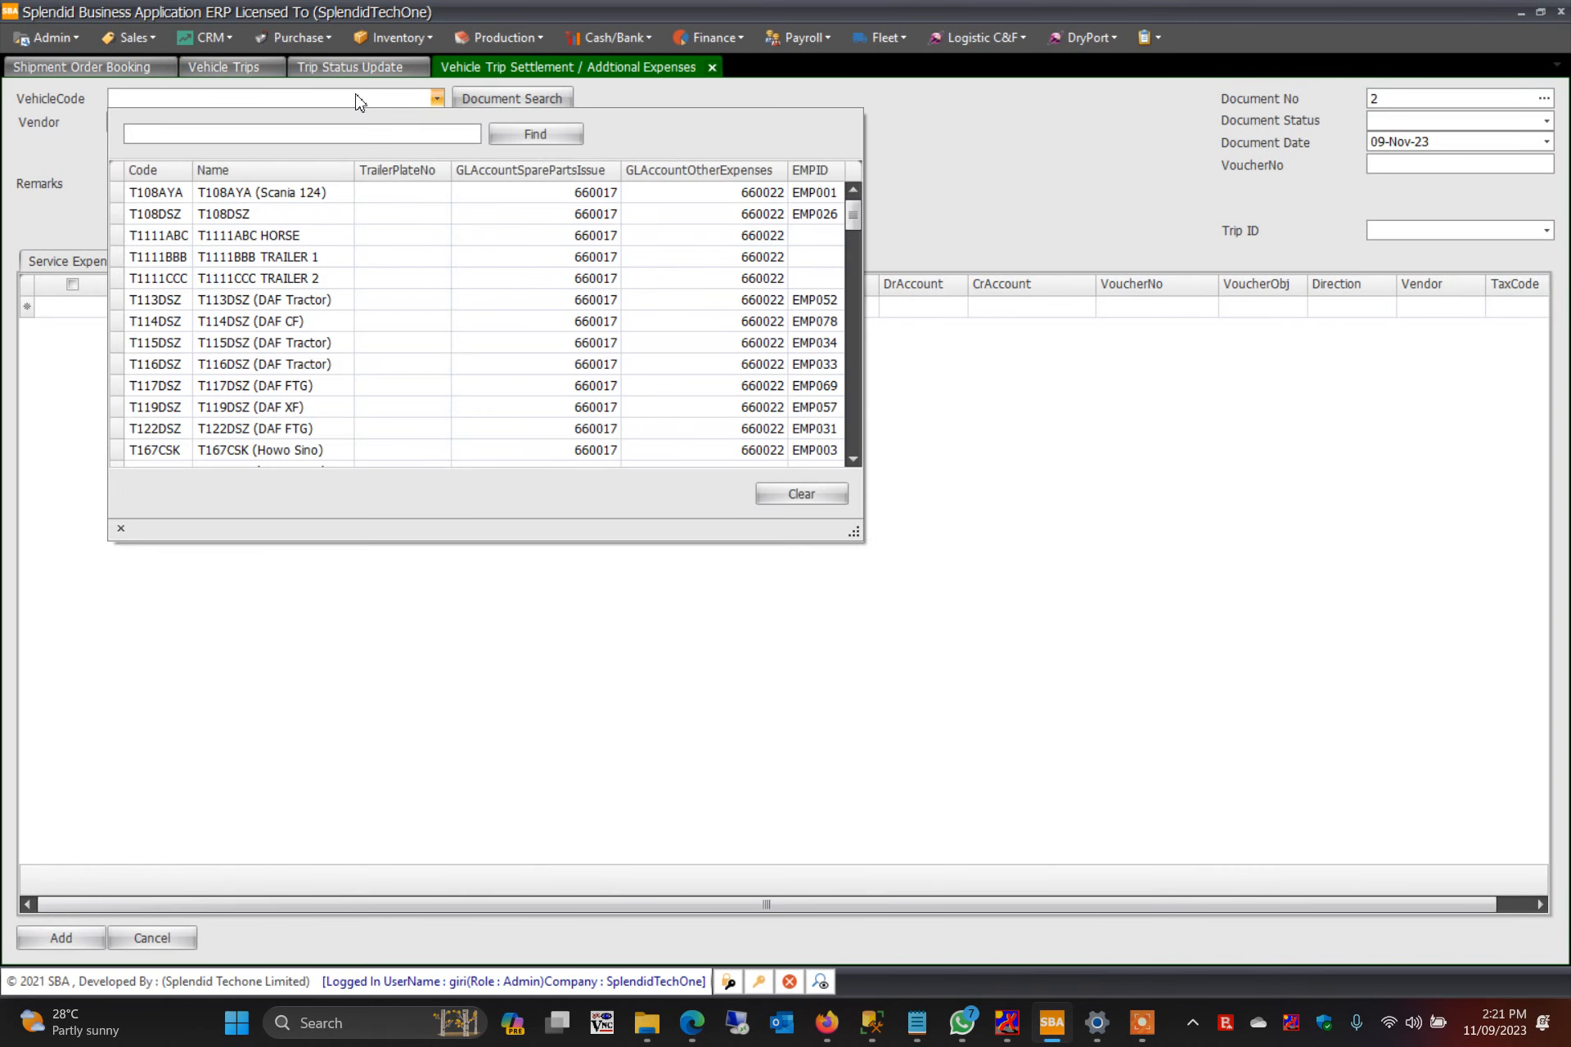
left_click(182, 216)
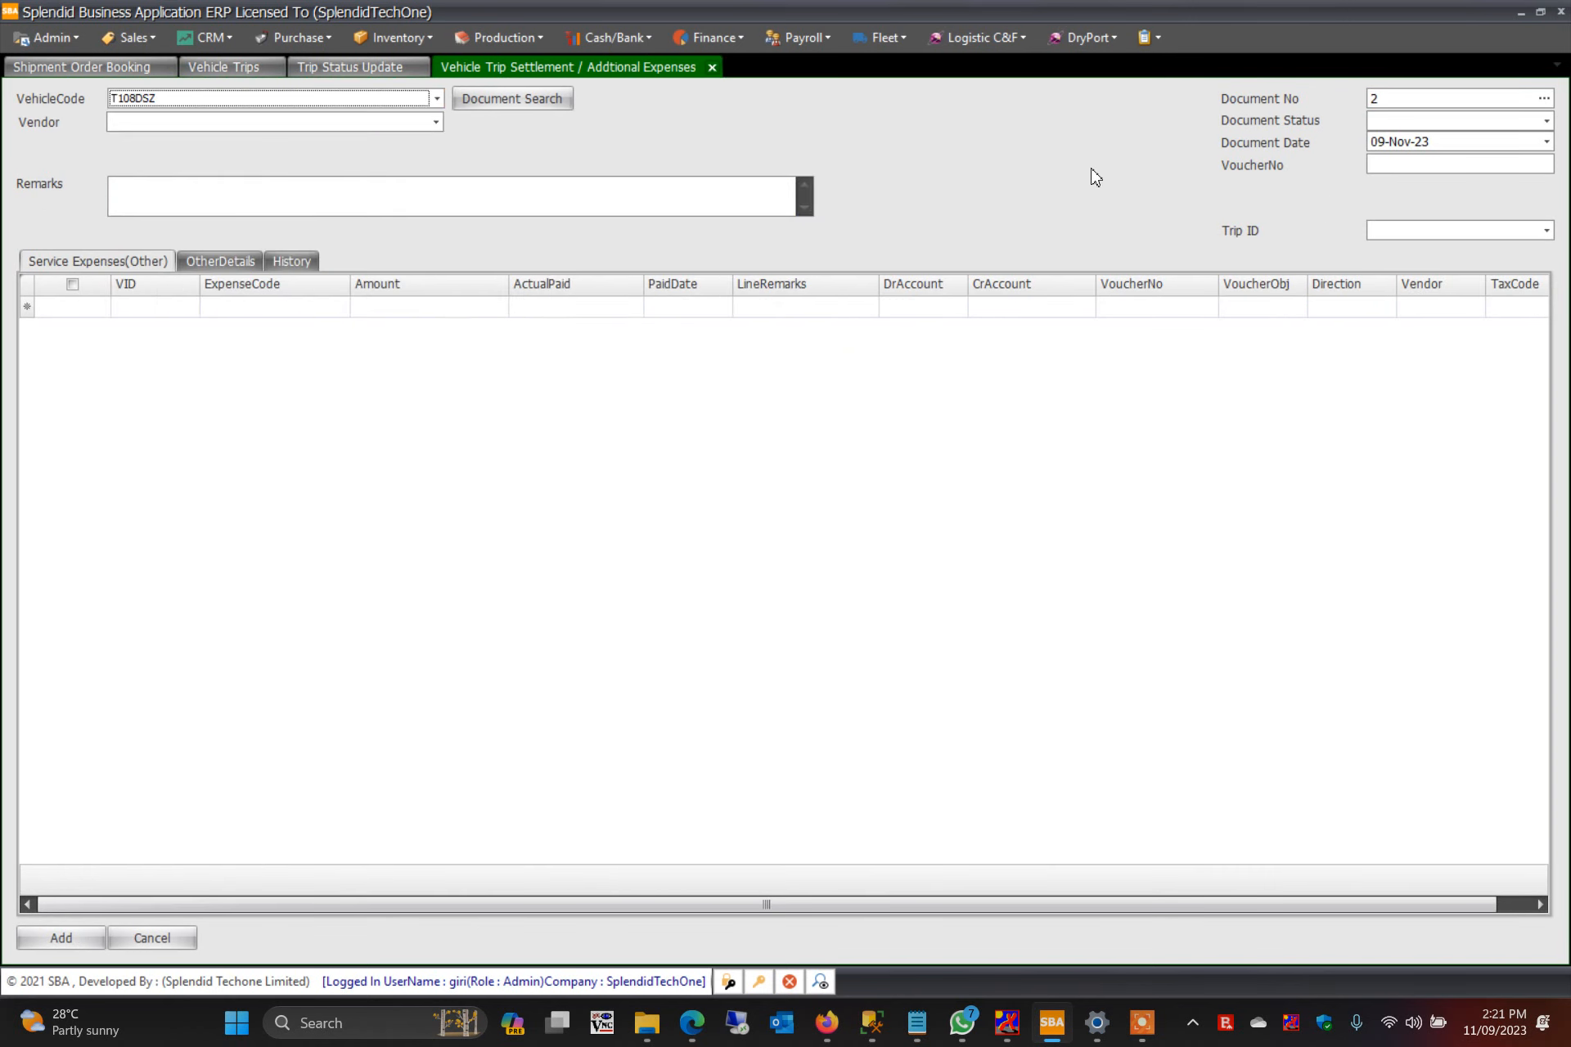
Set the settlement document's vendor to Vendor A and link it to trip ID 52.
left_click(401, 125)
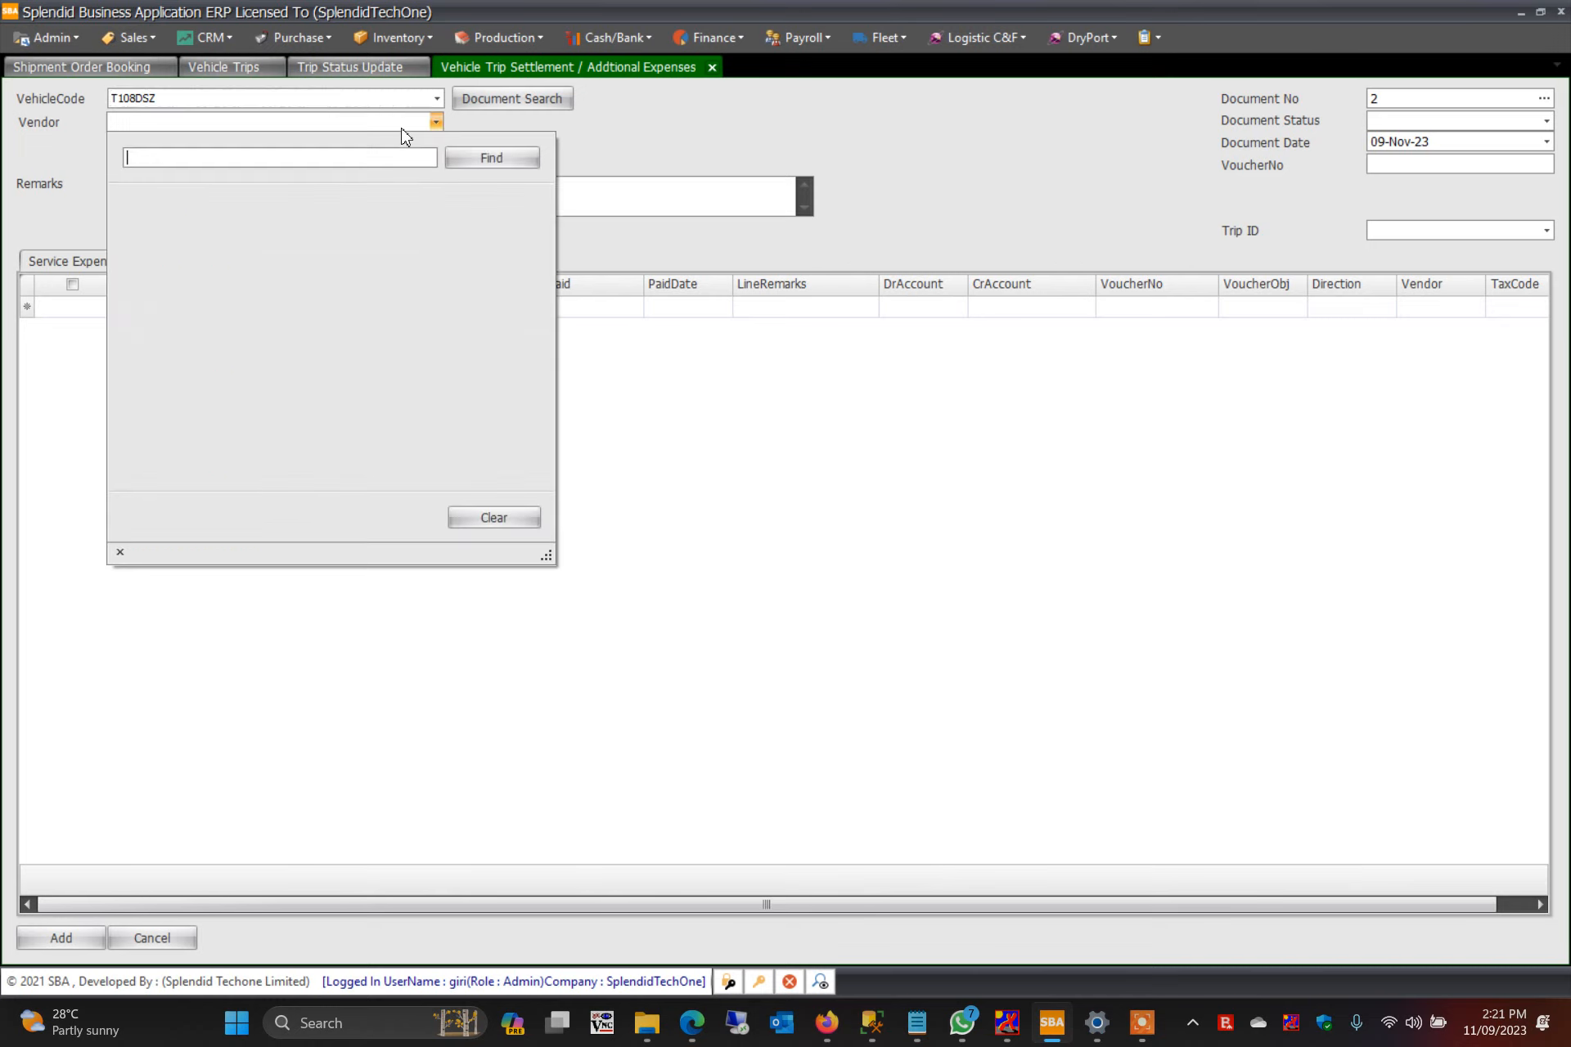
left_click(351, 309)
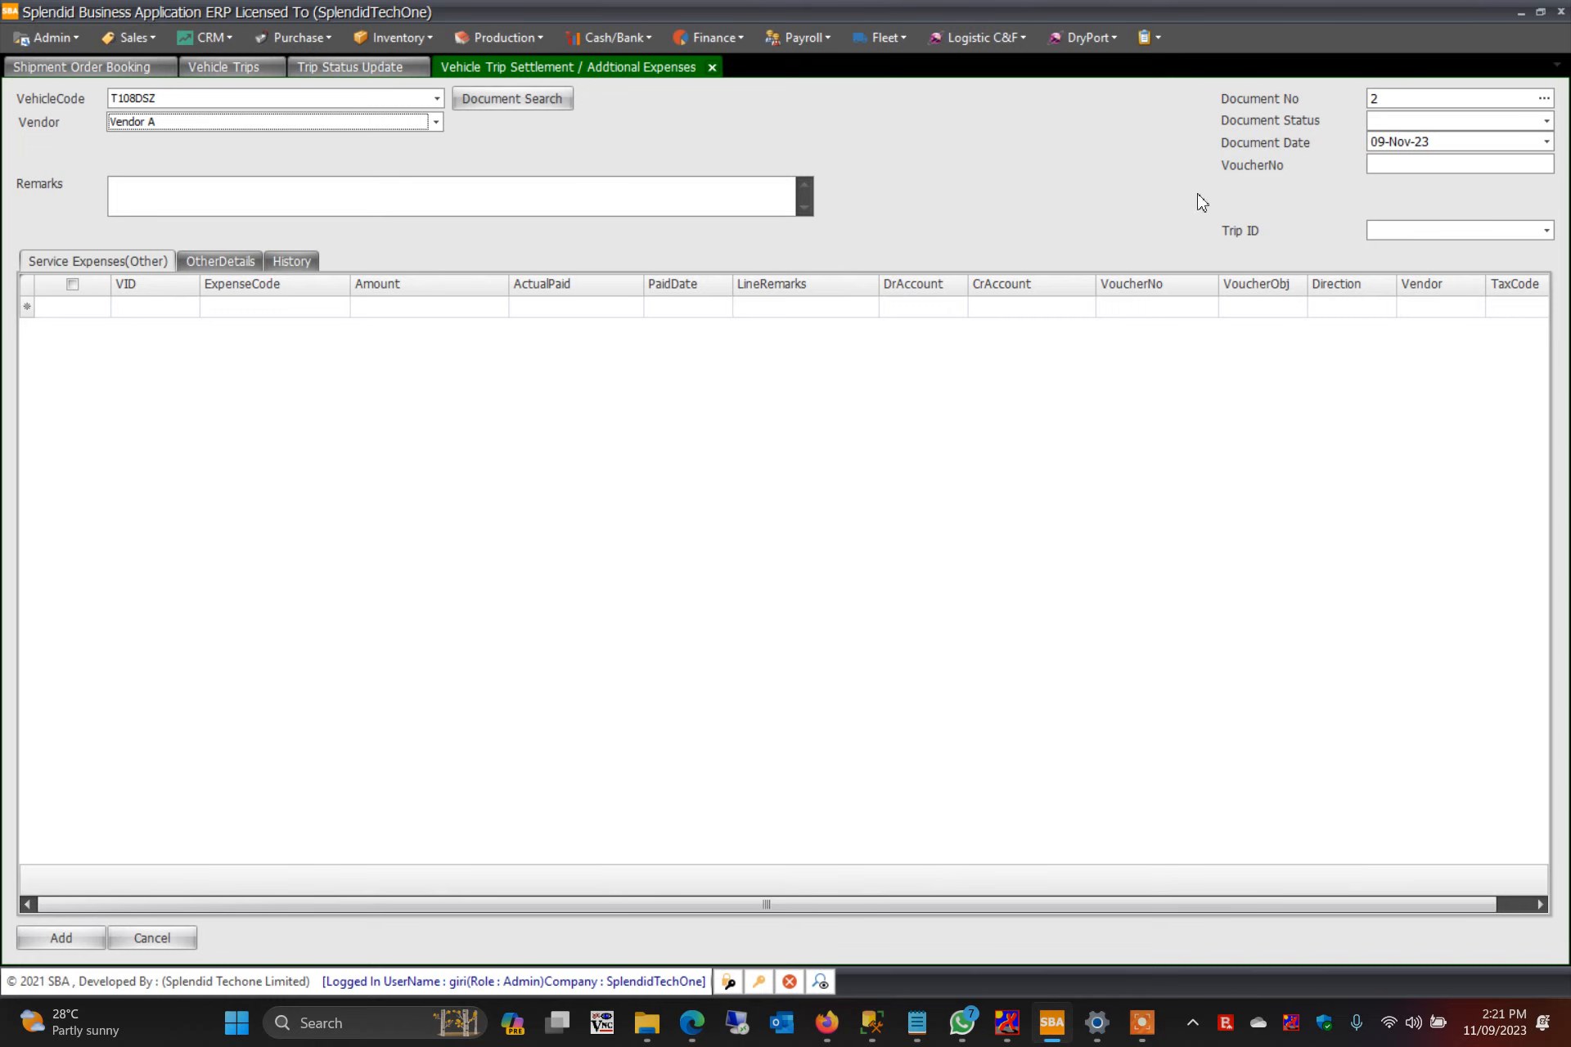
left_click(1494, 237)
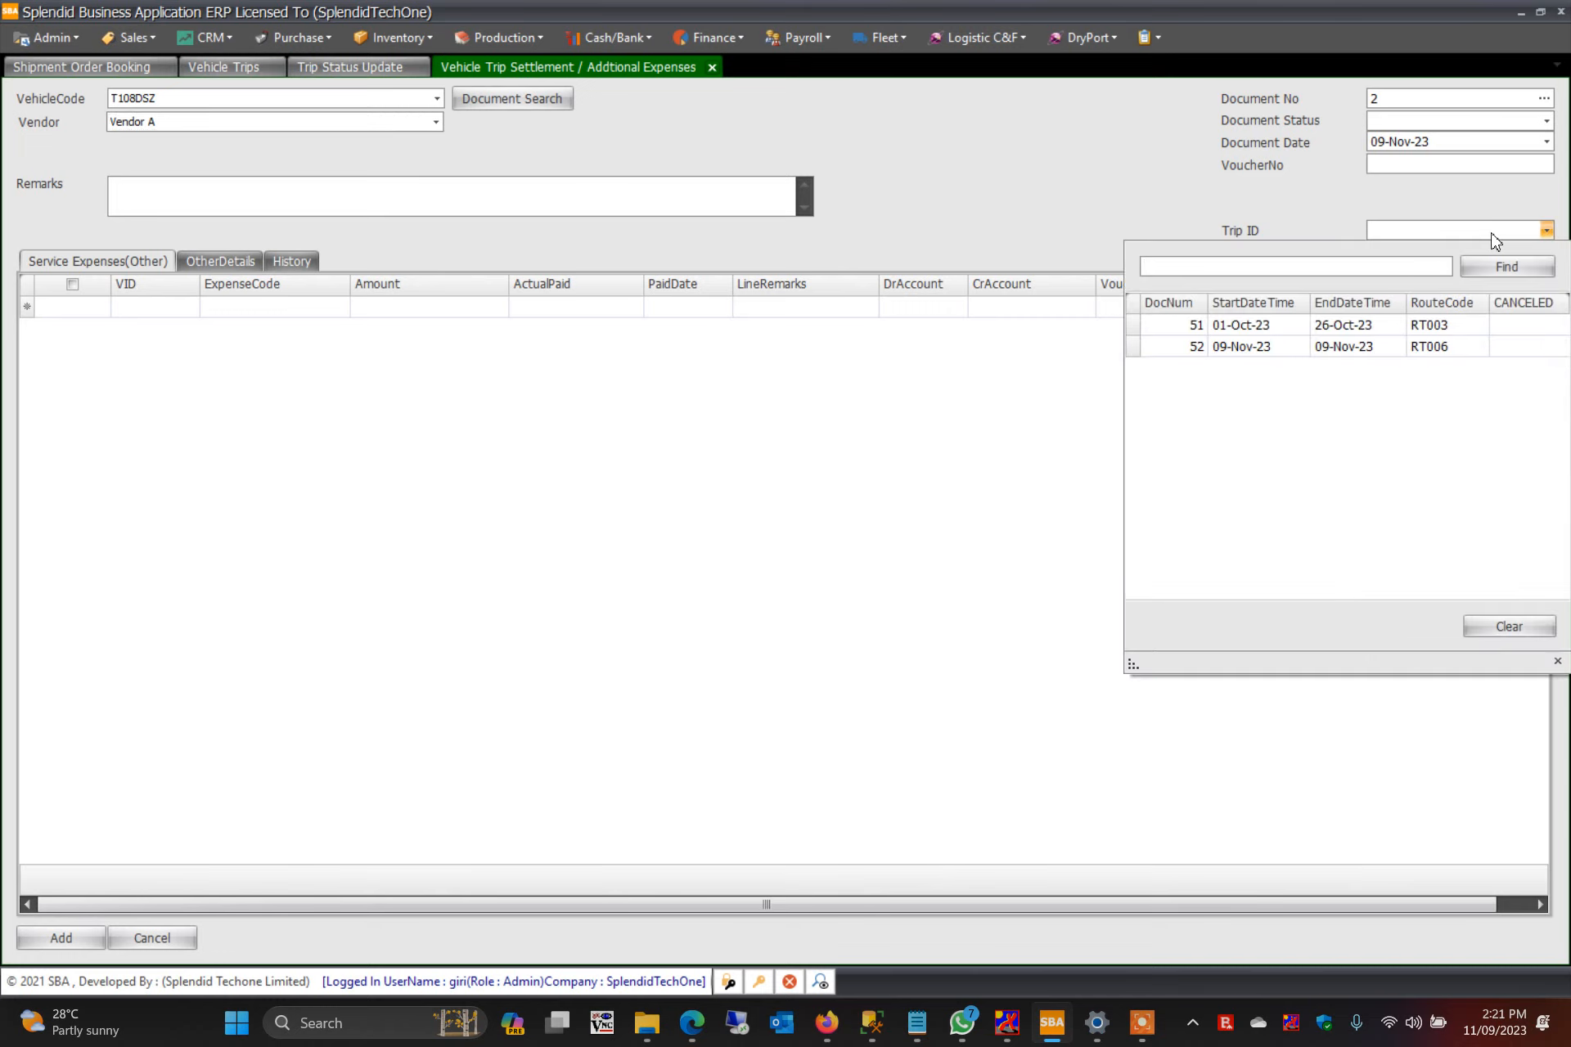
left_click(1389, 351)
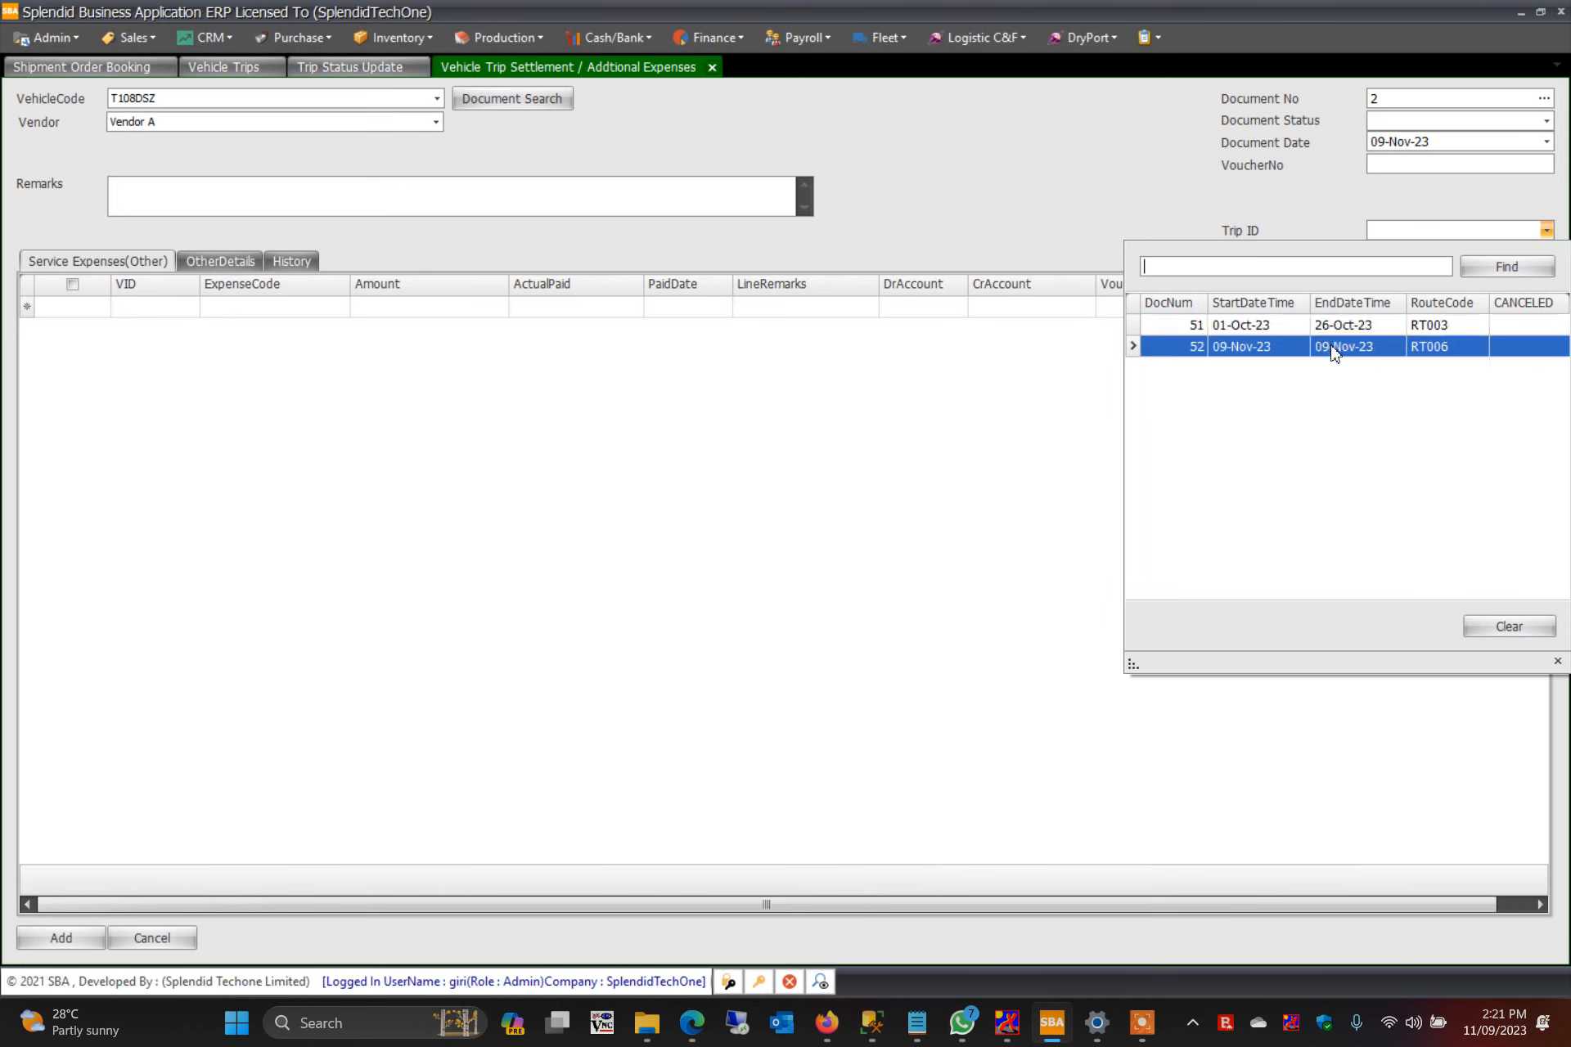
left_click(1352, 352)
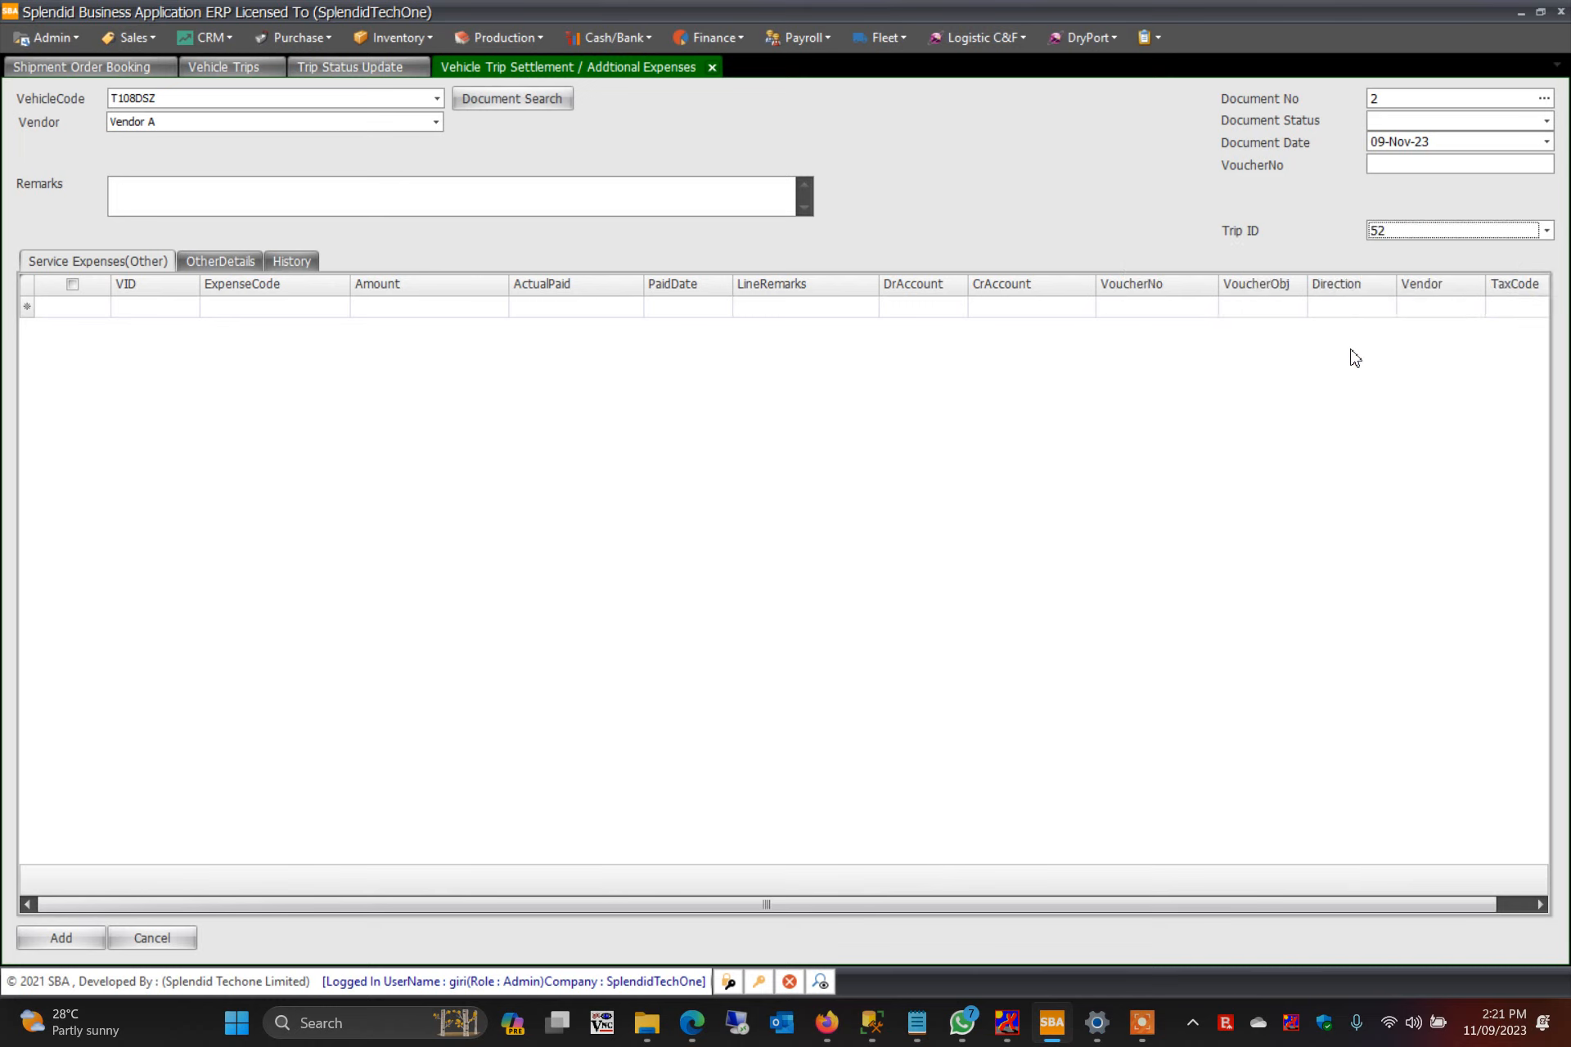
Enter a service expense line for TRIP ROAD PENALTY with an amount of 40,000.
left_click(276, 309)
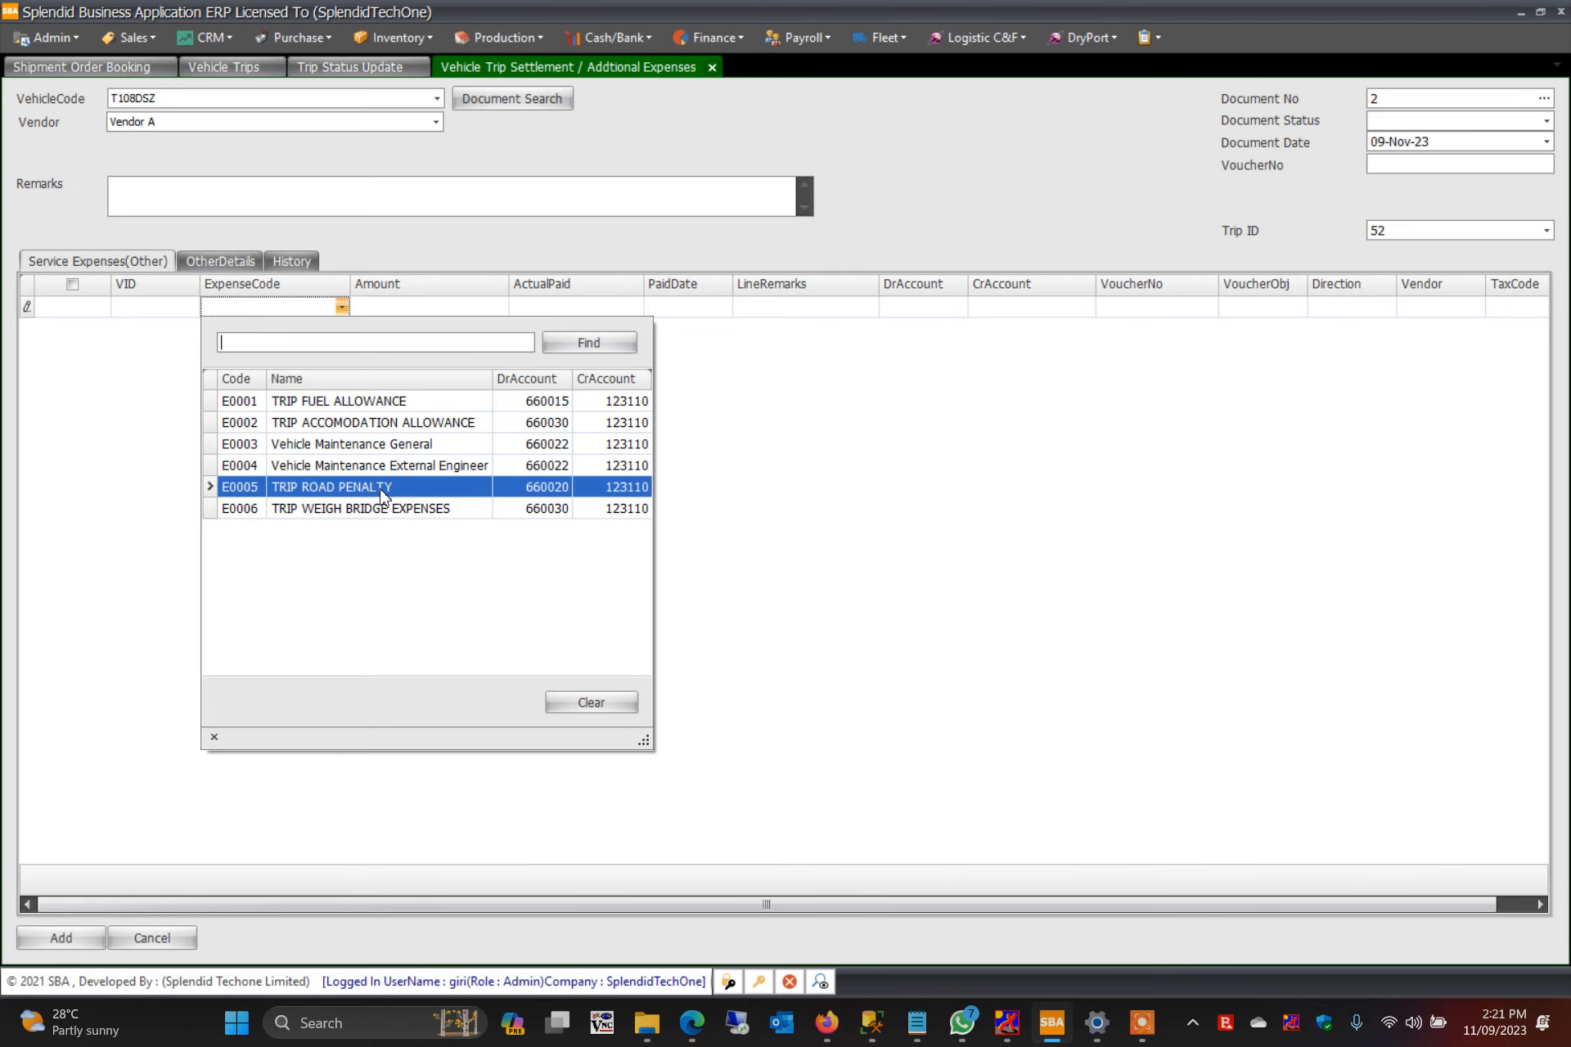
left_click(381, 491)
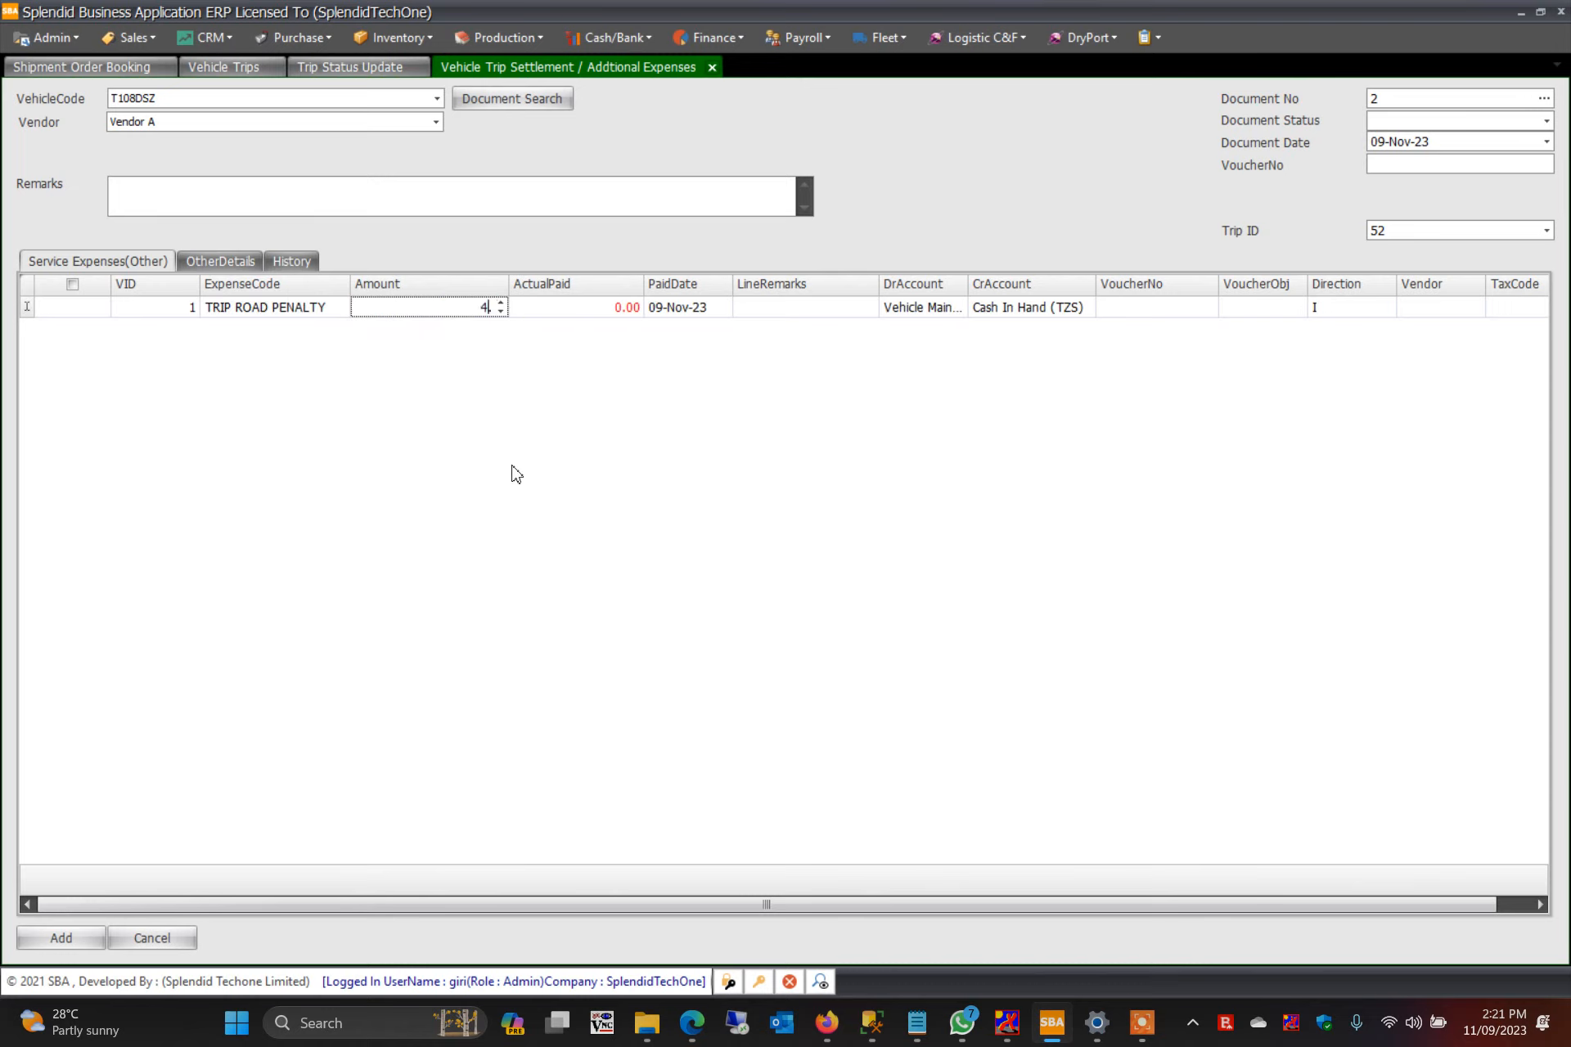
type("40000")
key("Tab")
key("Tab")
key("Tab")
key("Tab")
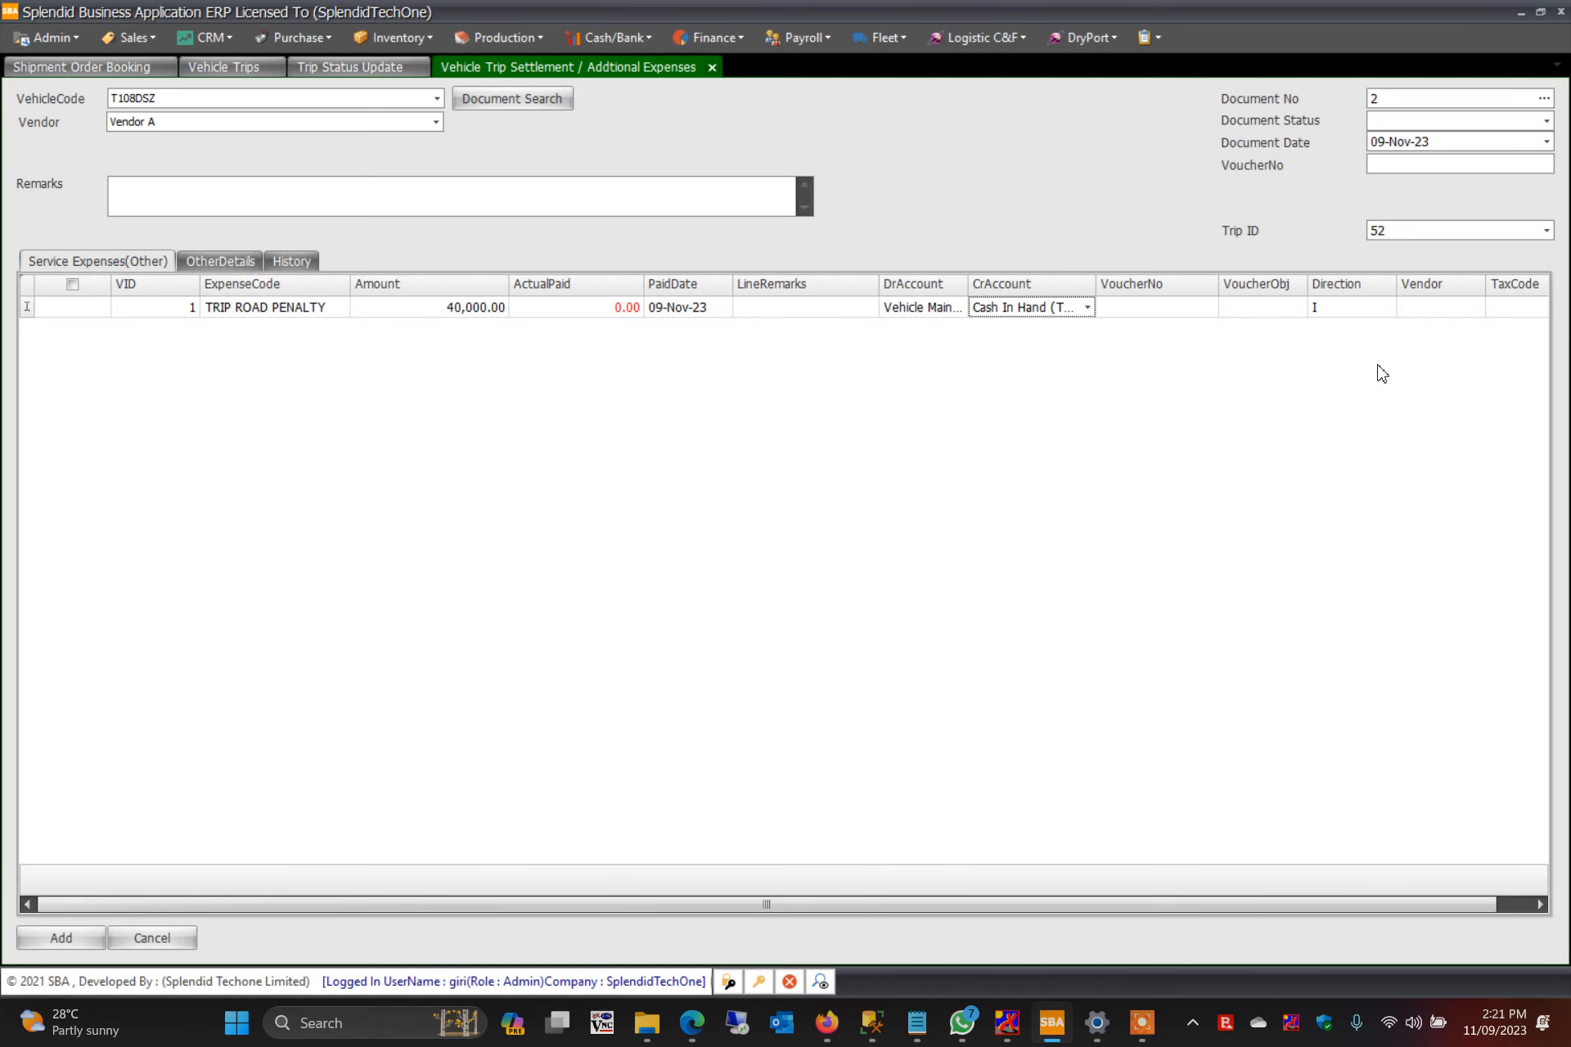
key("Tab")
key("Tab")
key("Tab")
key("Tab")
key("Tab")
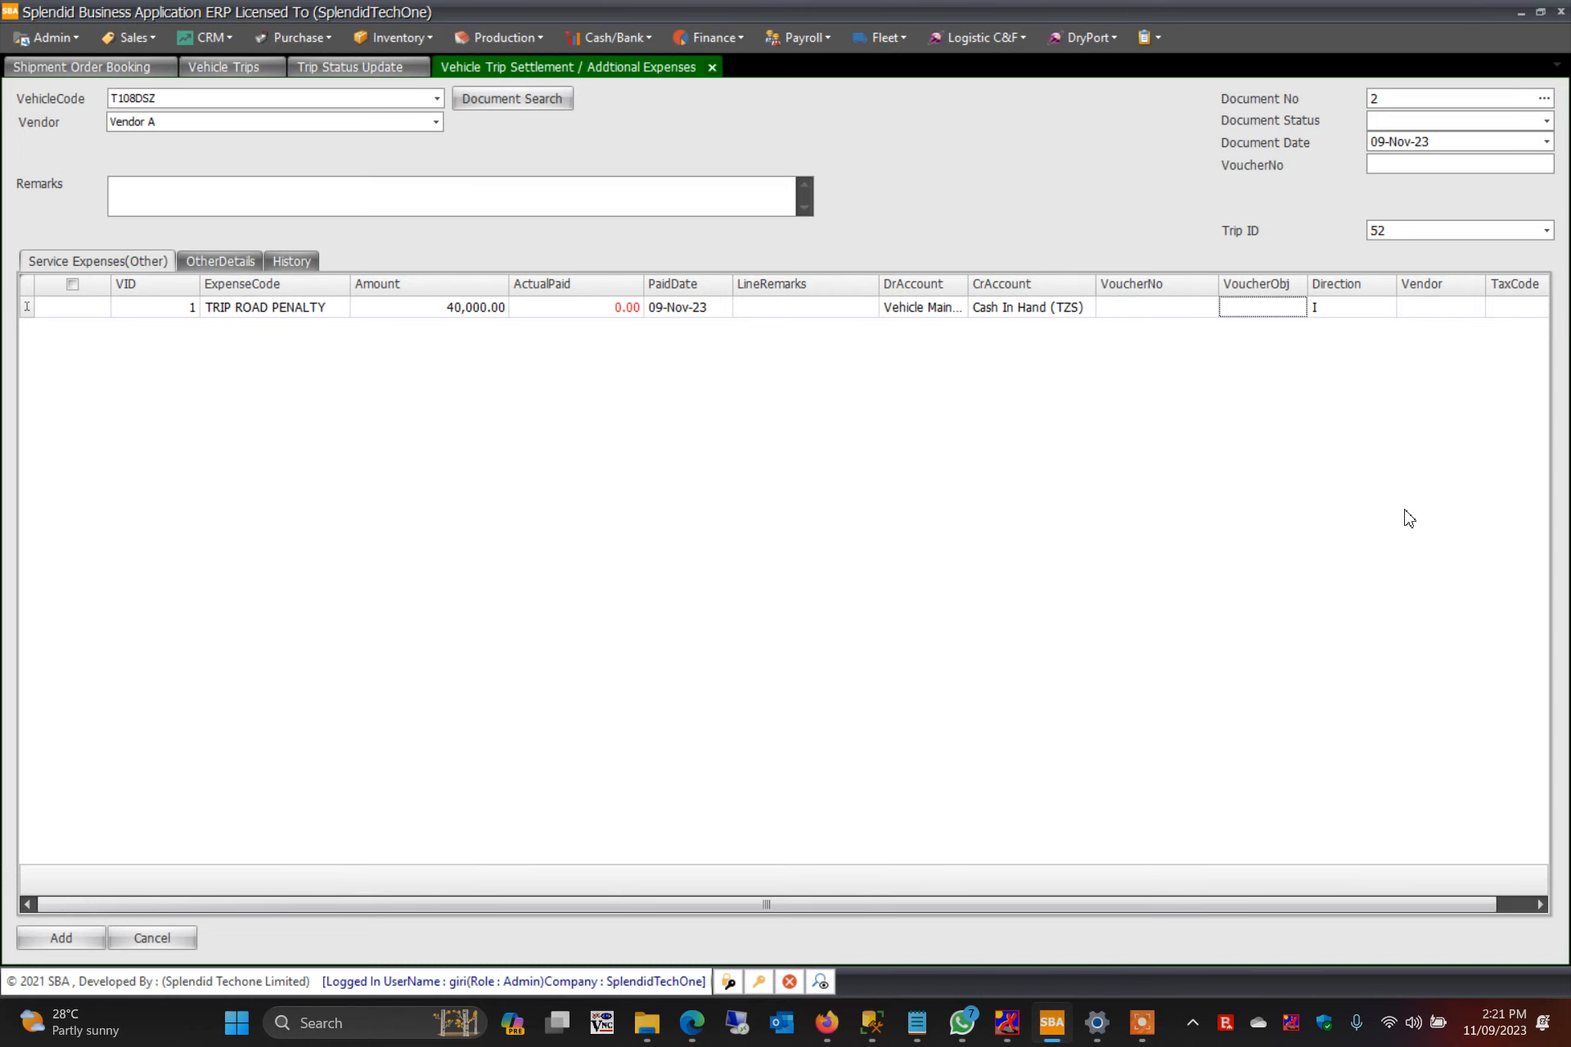
Set the road penalty line's tax code to XIVAT and its vendor to Vendor A.
left_click(1504, 311)
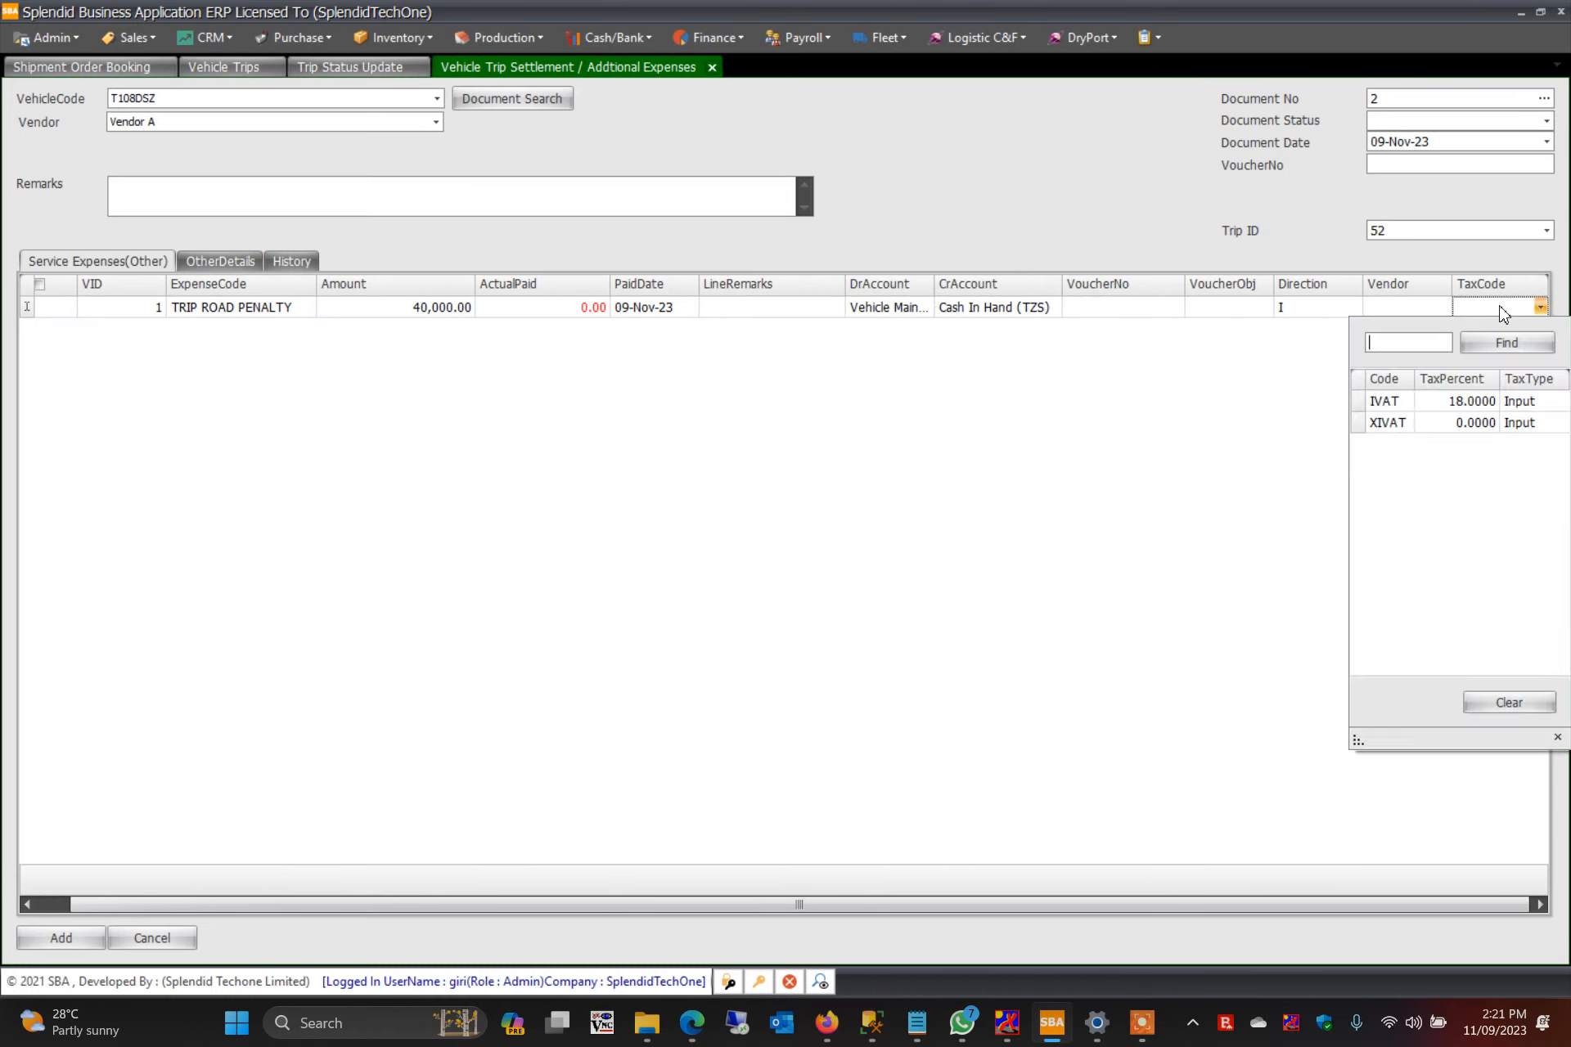
left_click(1508, 422)
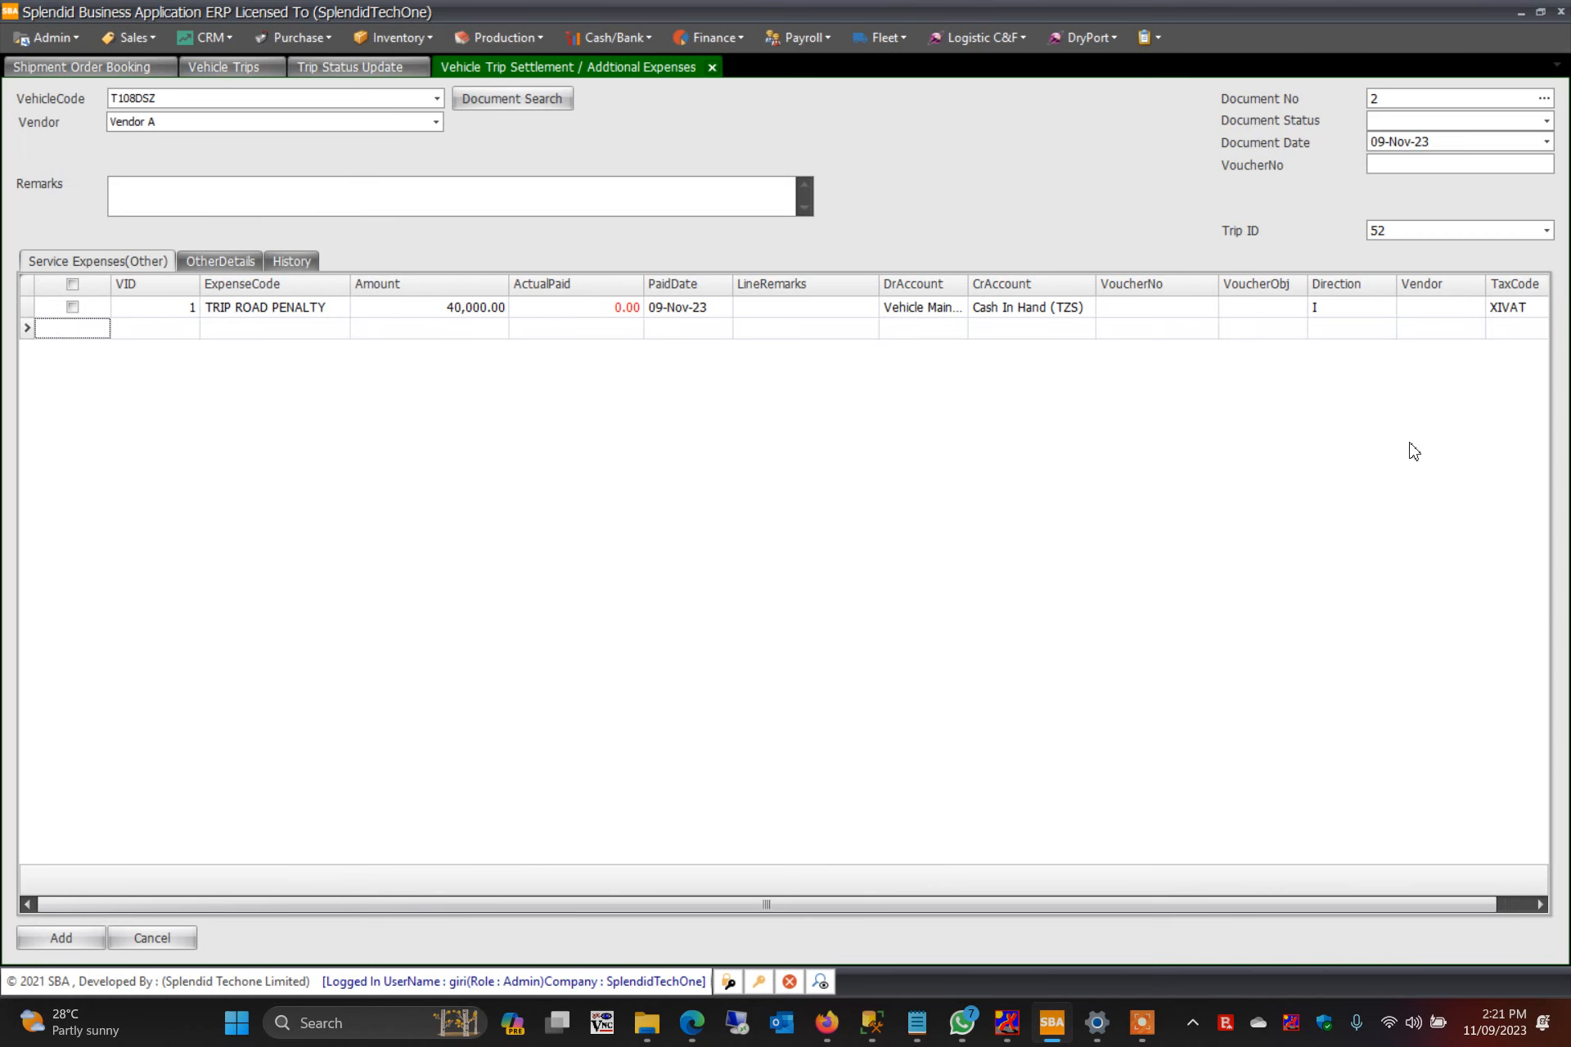
left_click(1461, 311)
left_click(1352, 489)
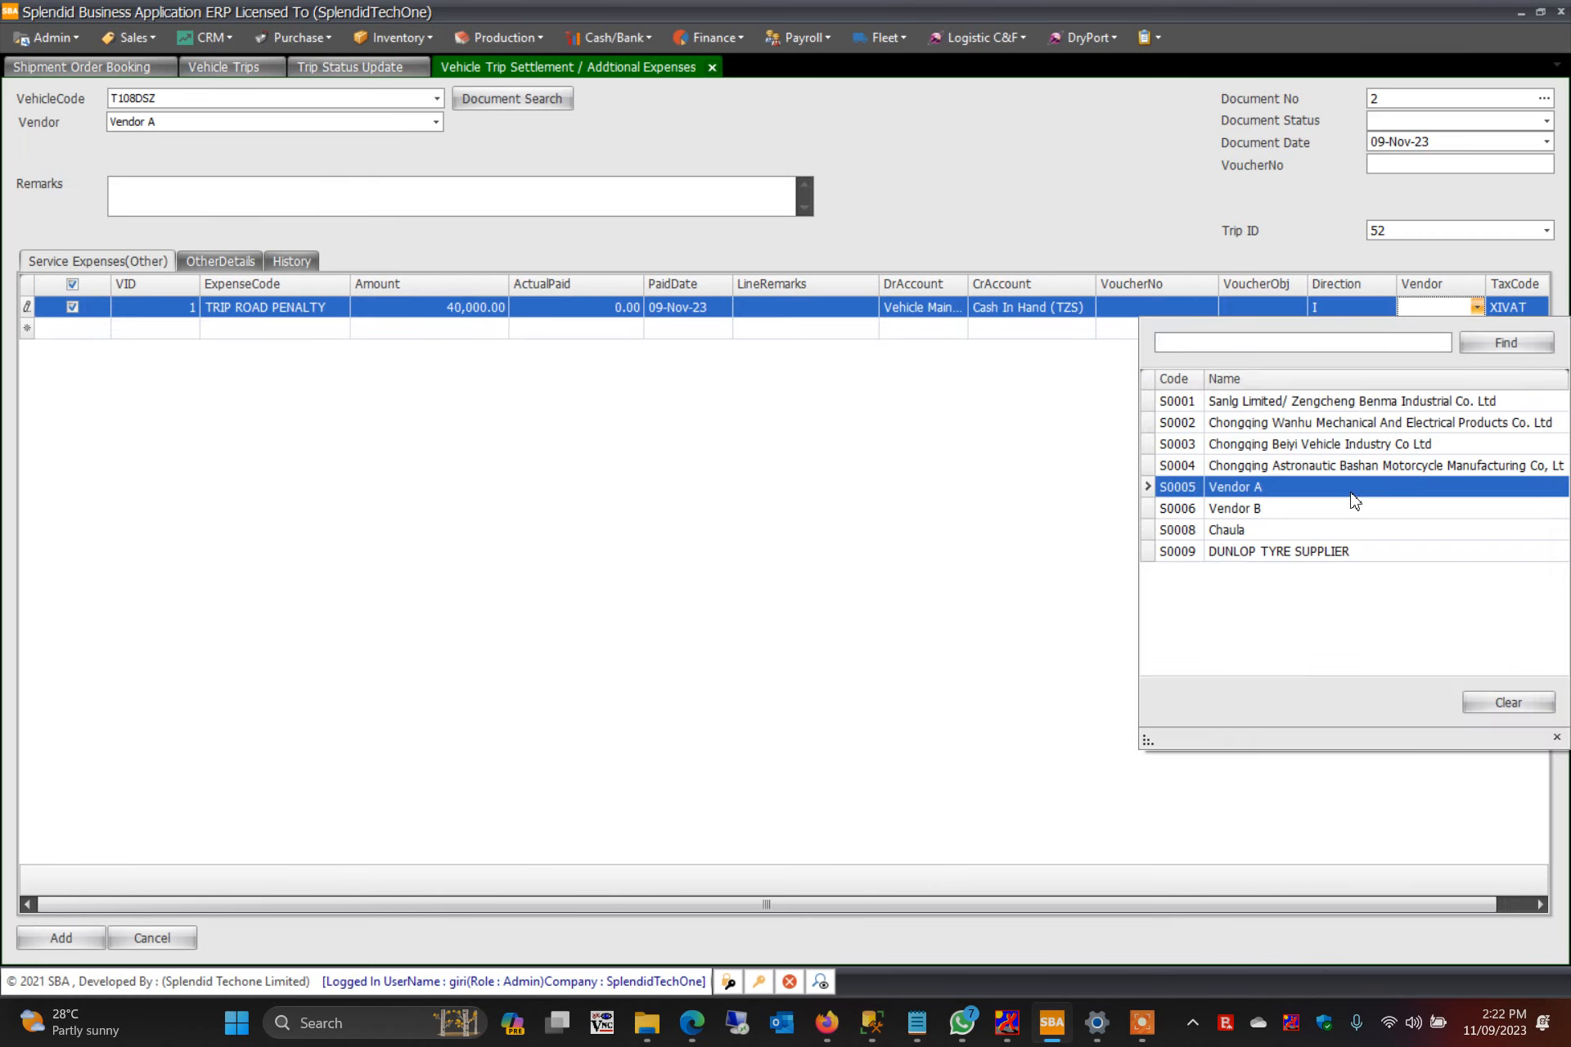
Add the trip settlement document to the system and confirm.
left_click(59, 941)
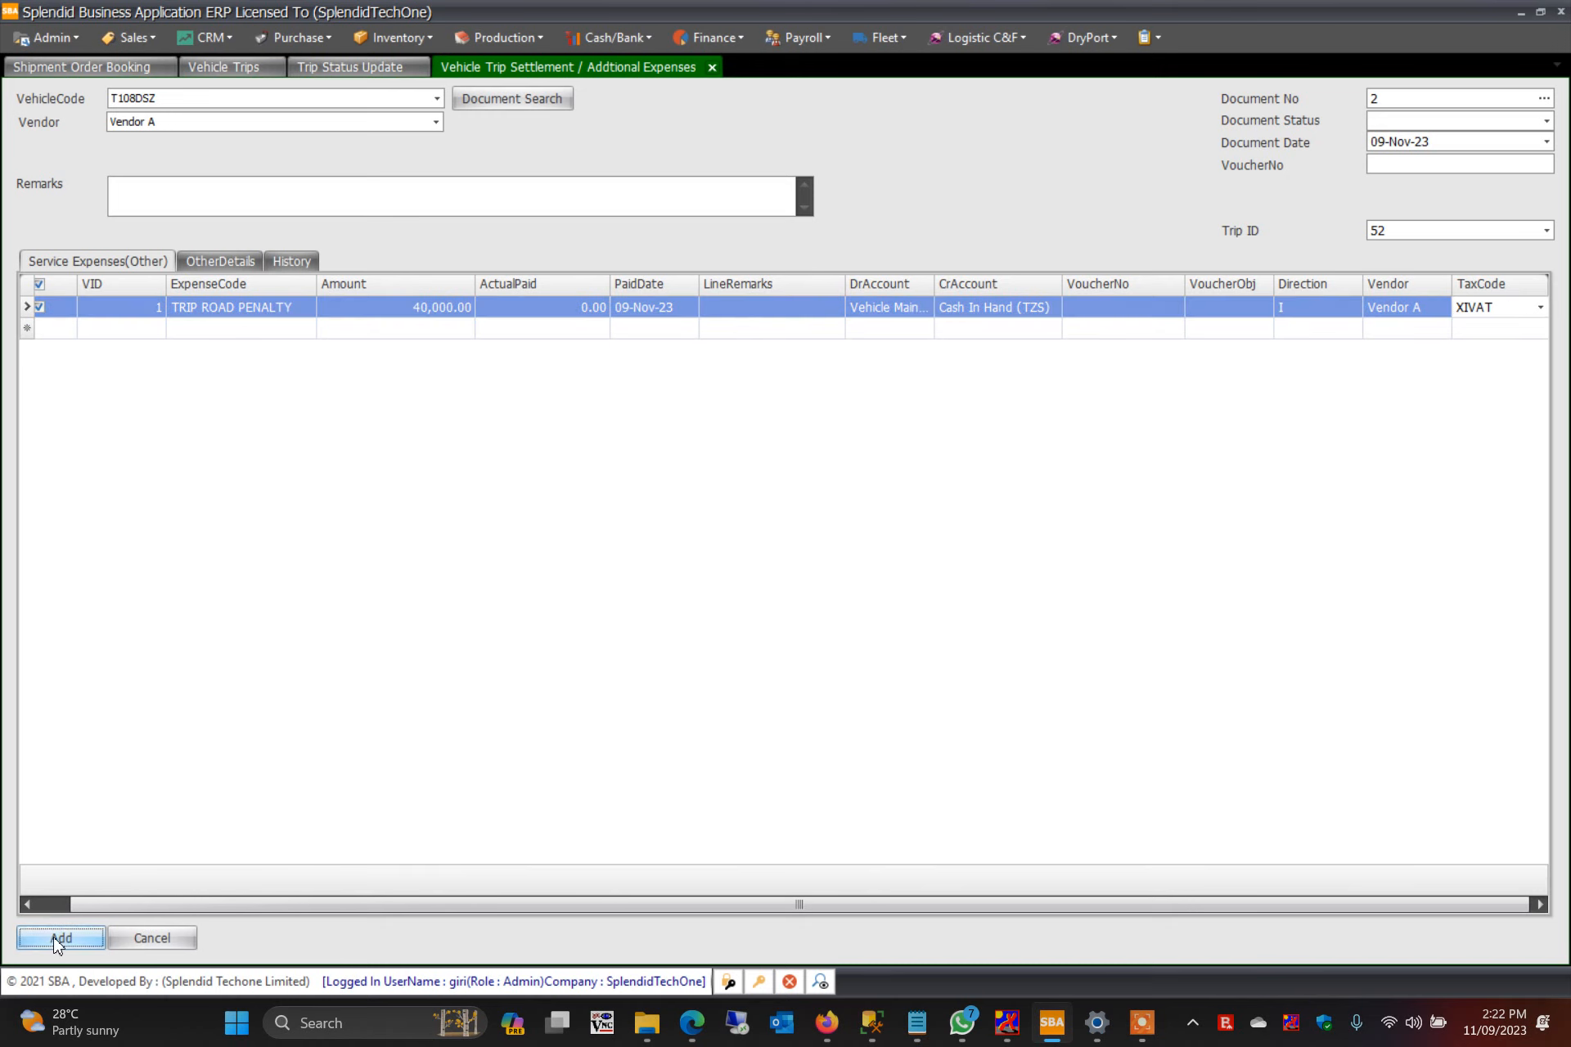
left_click(784, 550)
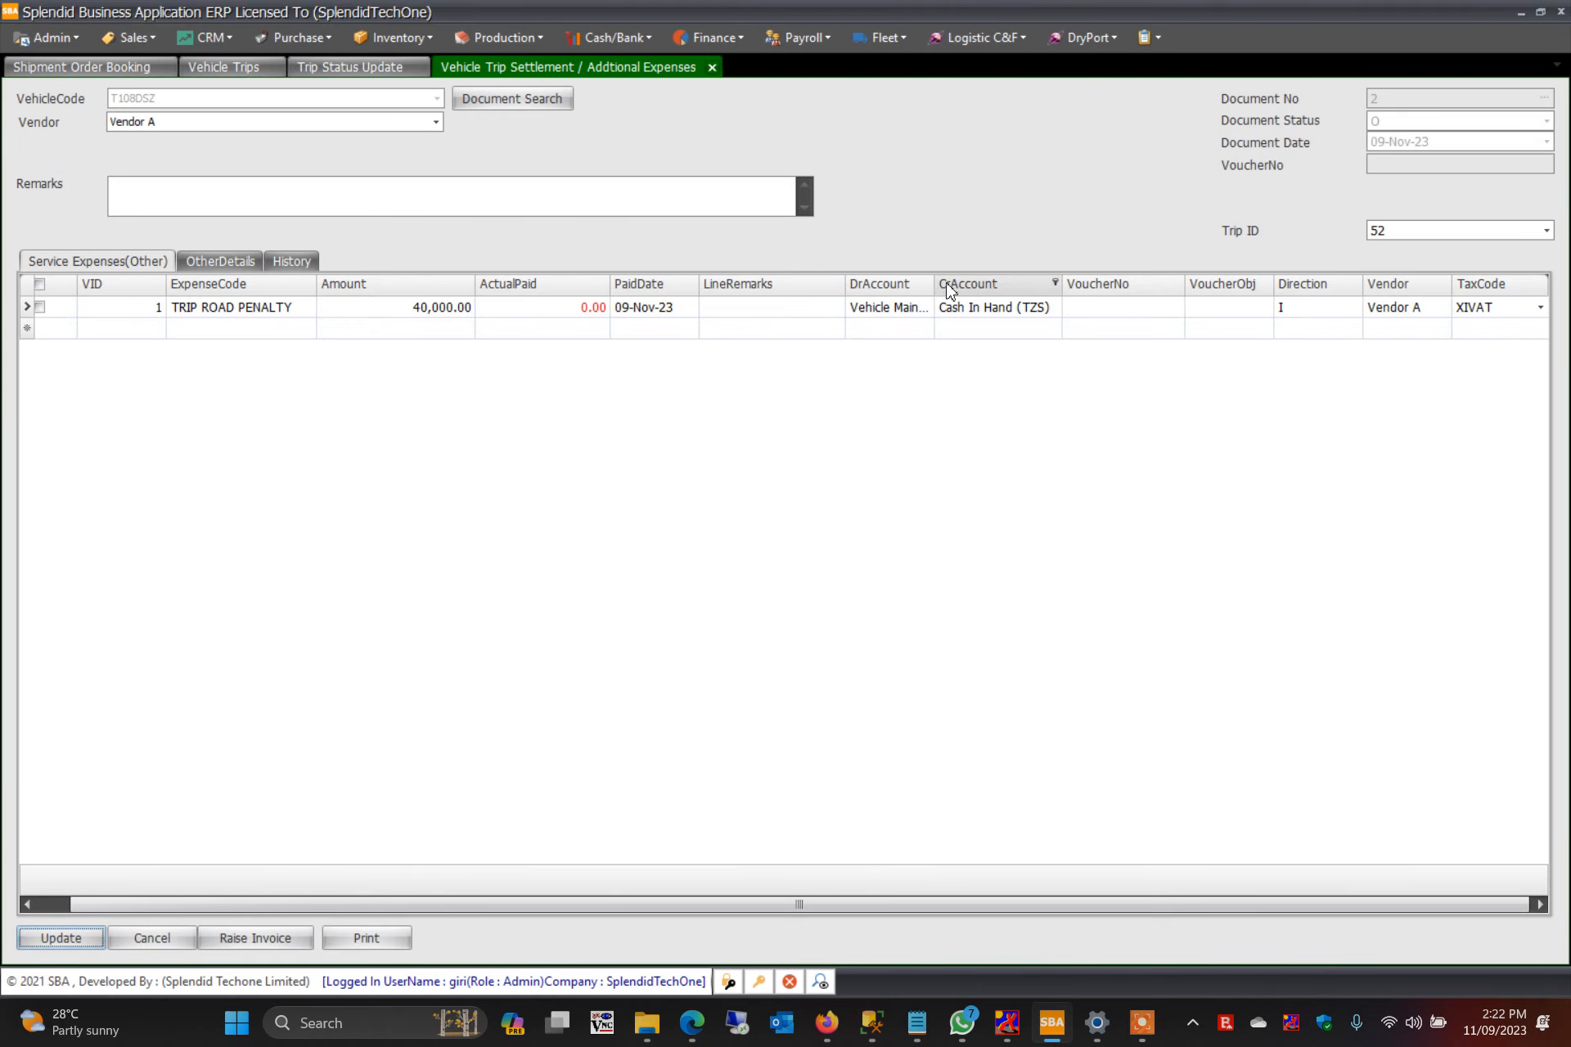
Preview the vendor purchase invoice generated from the settlement document and close it without adding it.
right_click(889, 125)
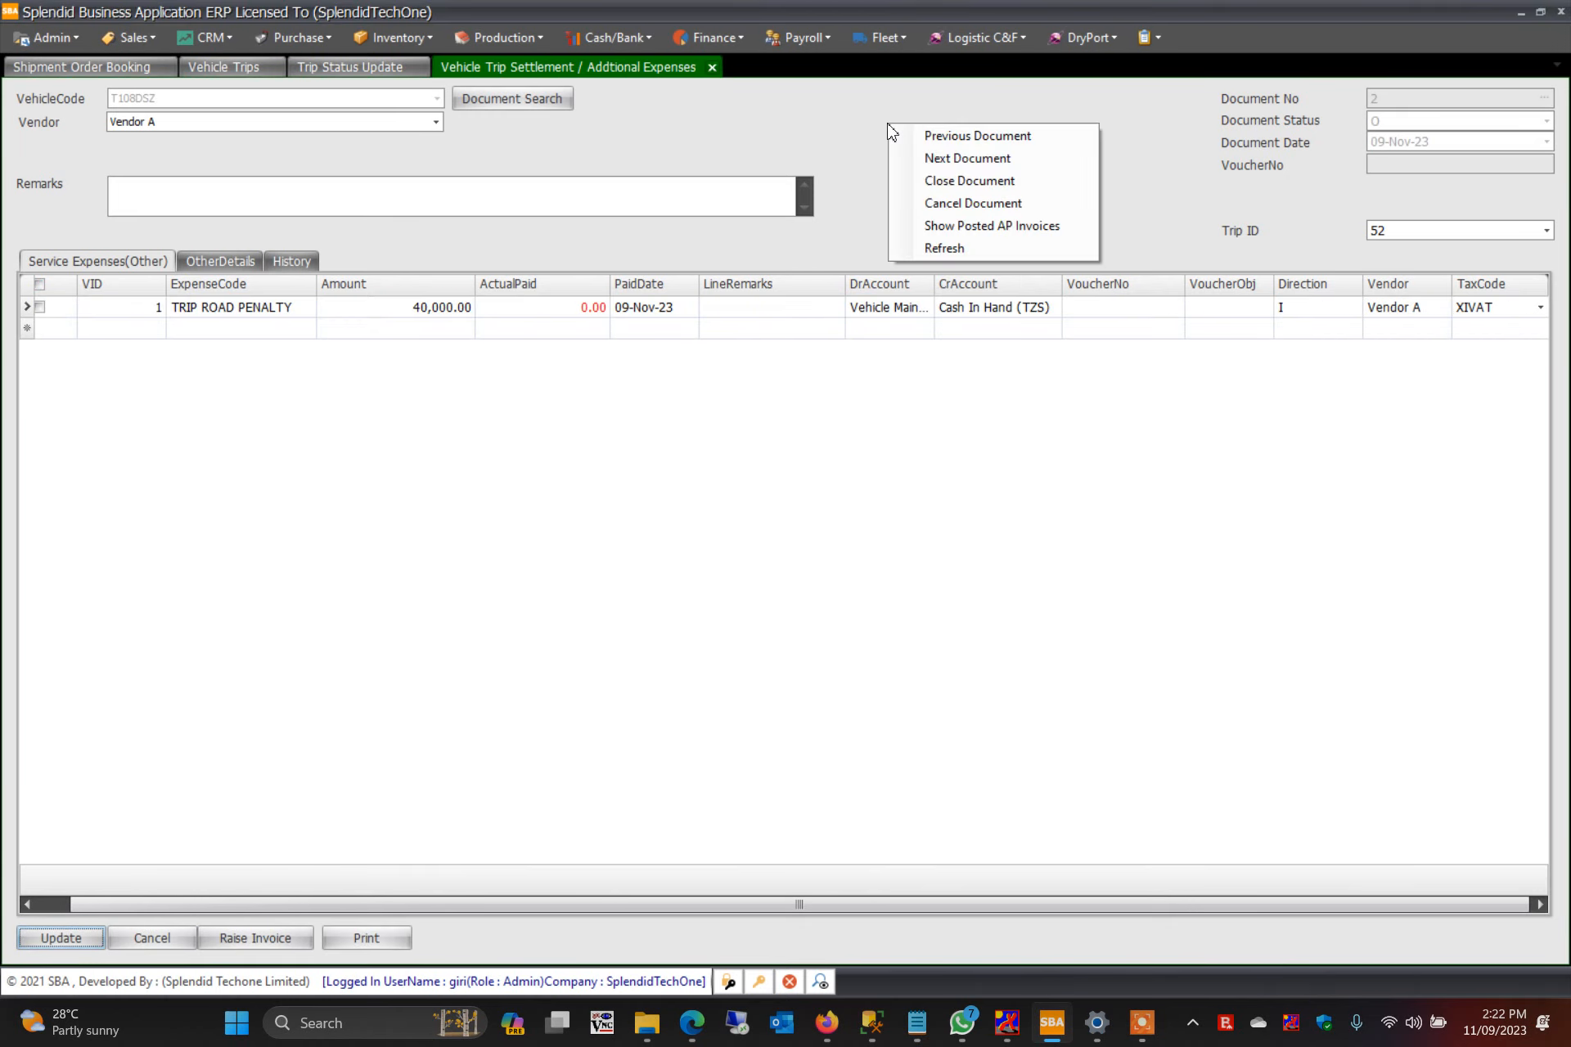
left_click(859, 161)
left_click(277, 952)
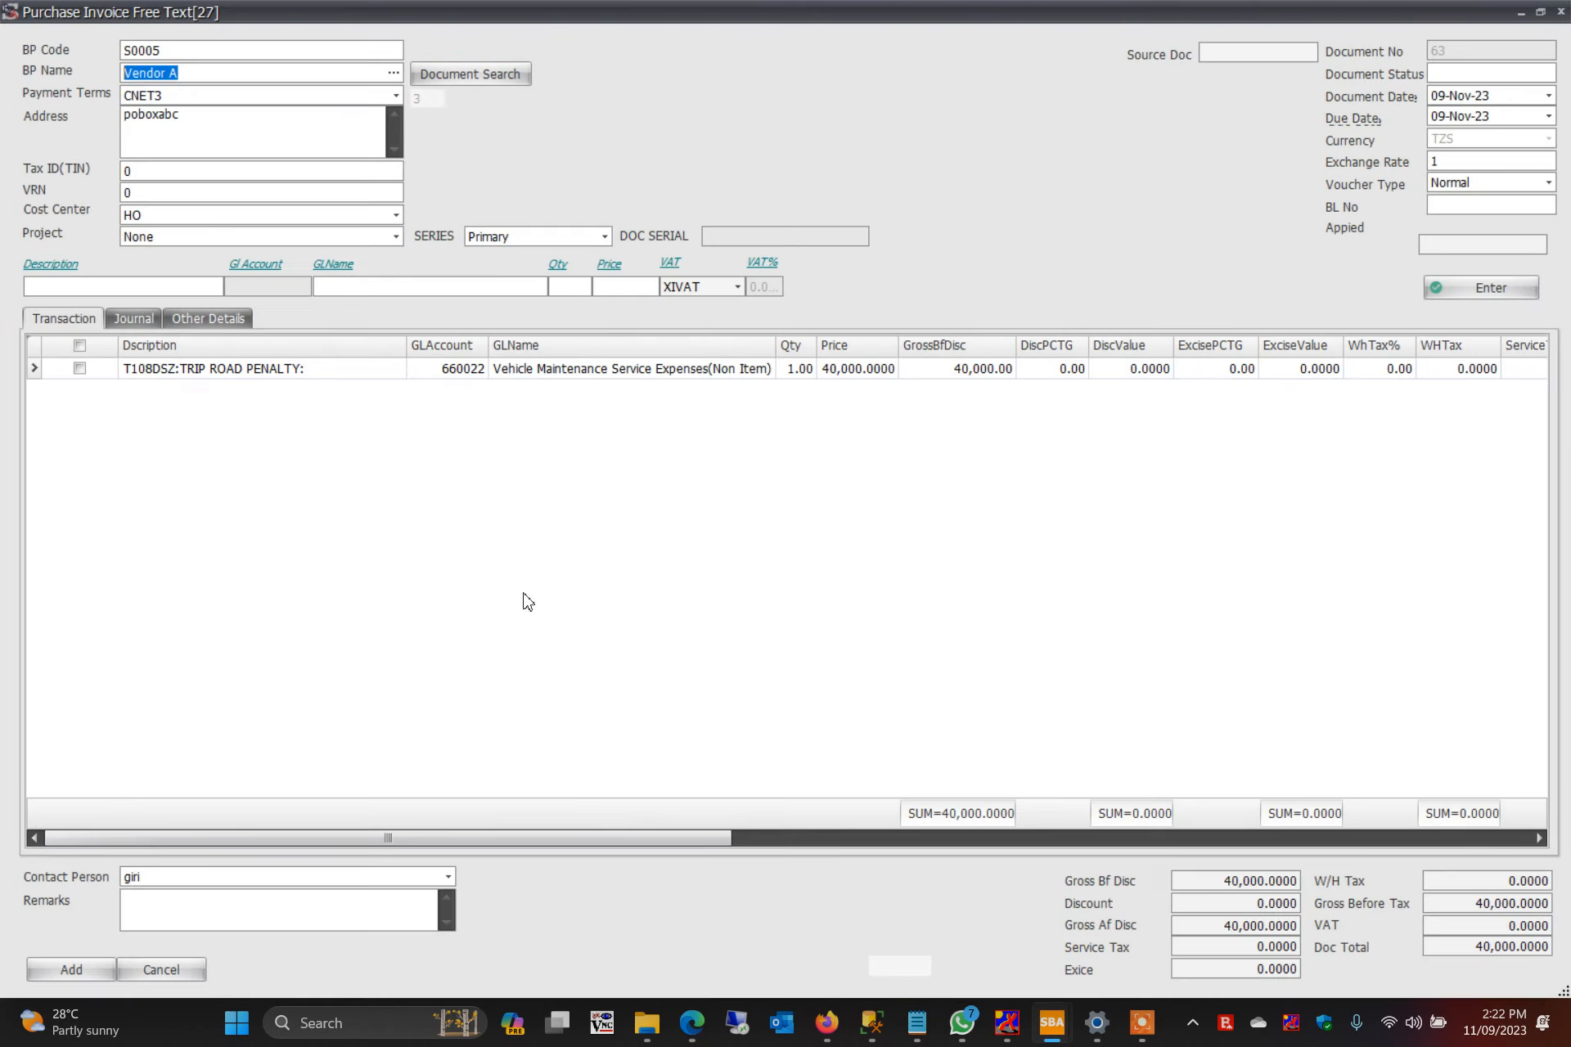
key("Escape")
left_click(741, 540)
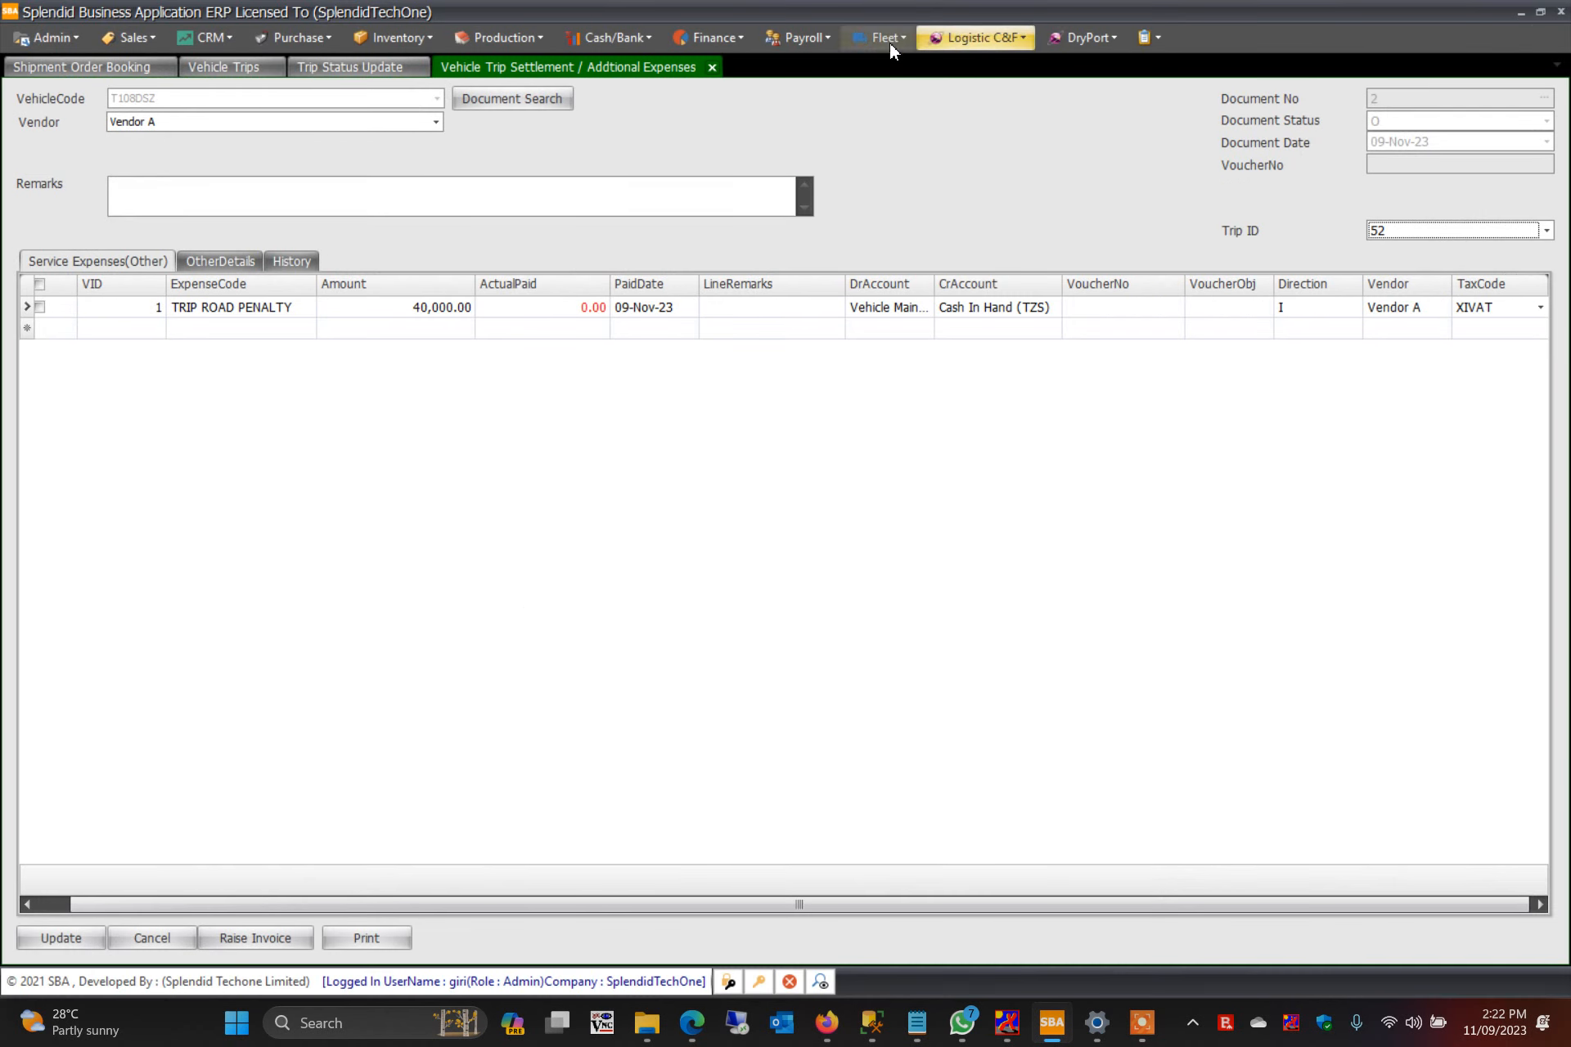
Open the Fleet Expenses Voucher Wizard and load the pending expenses in Tanzanian Shilling.
left_click(888, 40)
mouse_move(947, 90)
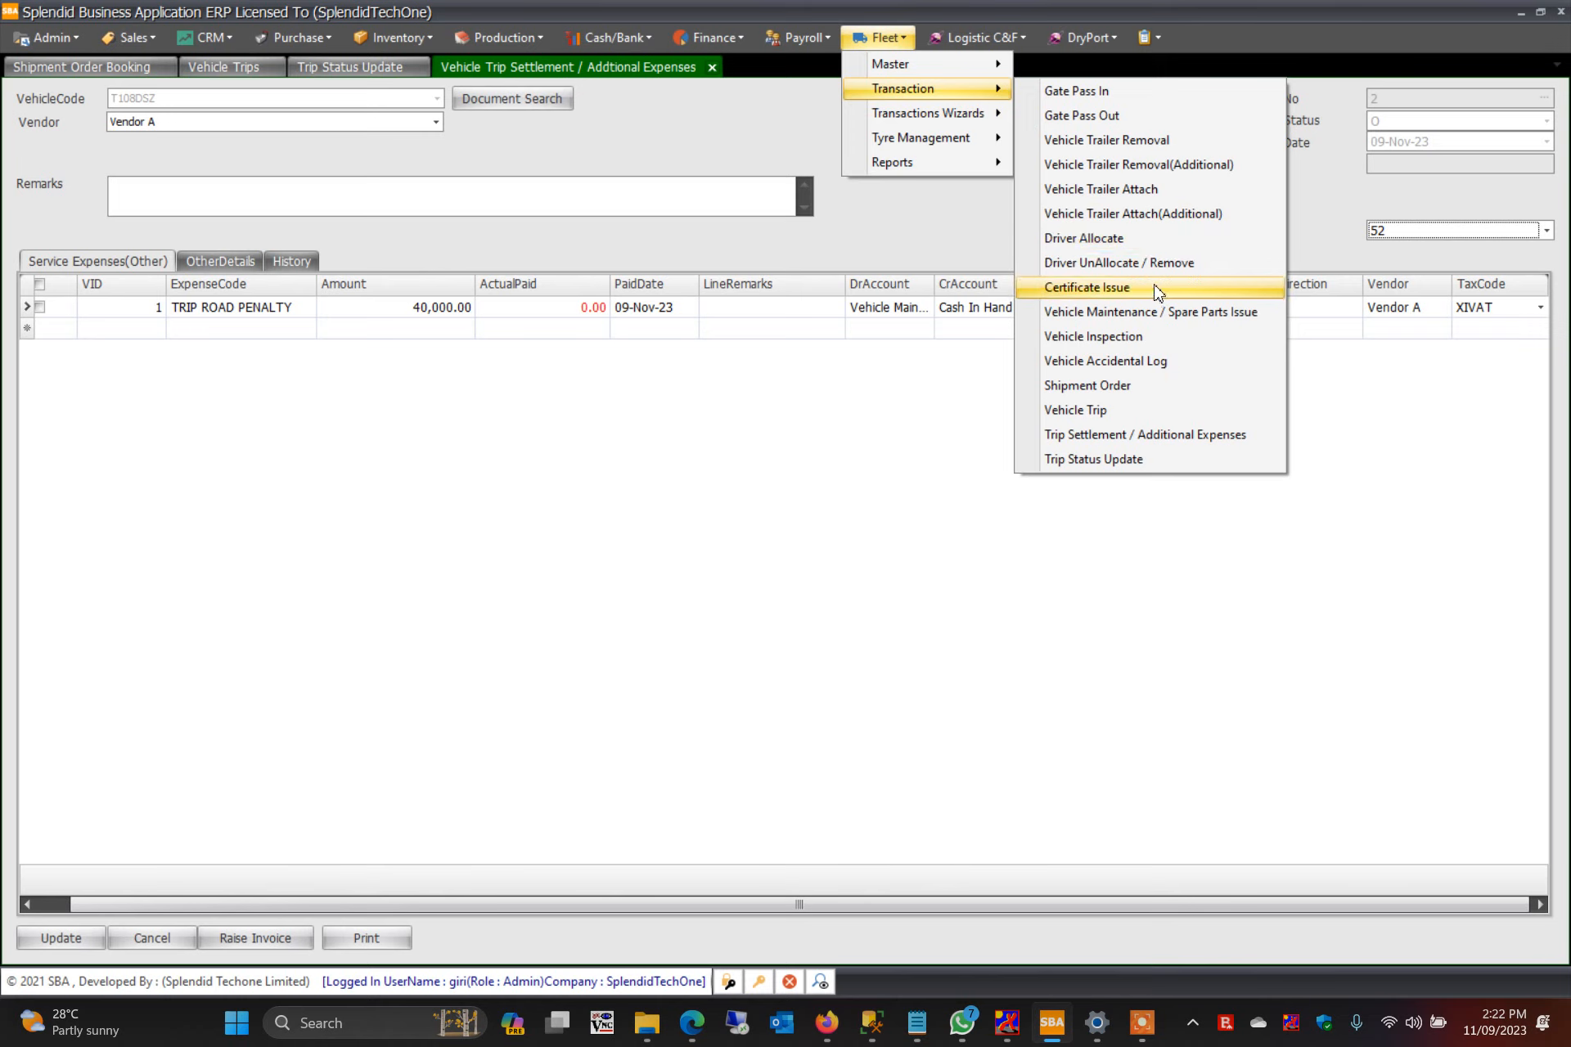
mouse_move(993, 115)
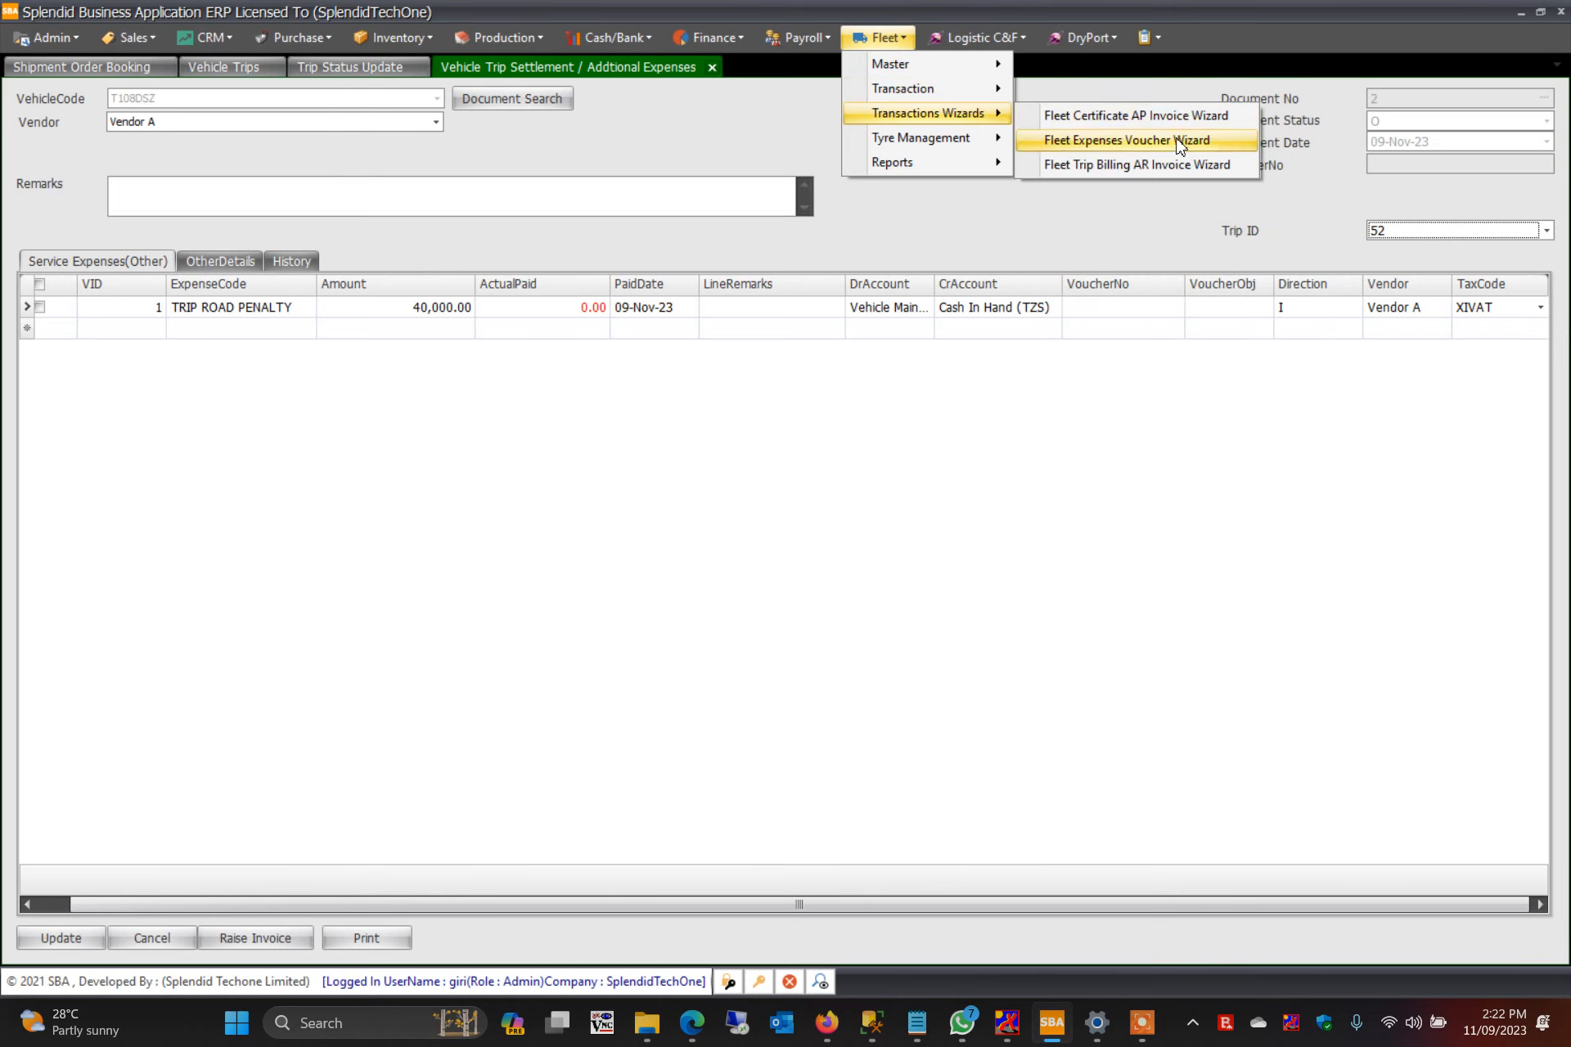
left_click(1143, 144)
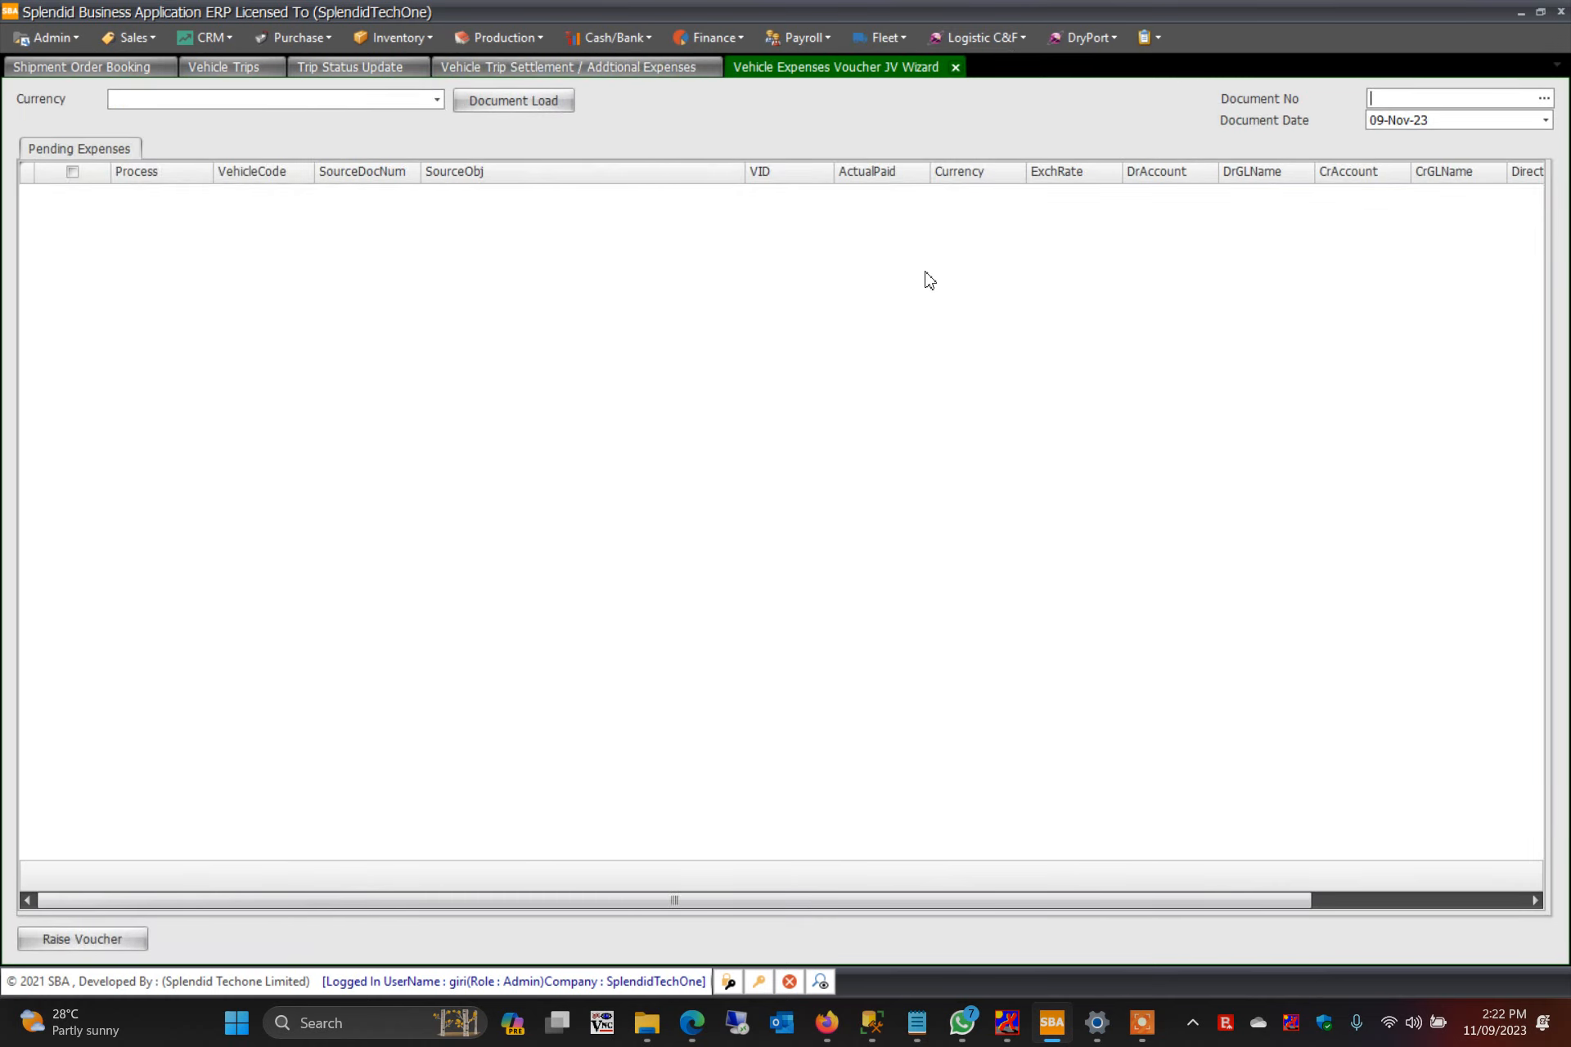
left_click(437, 99)
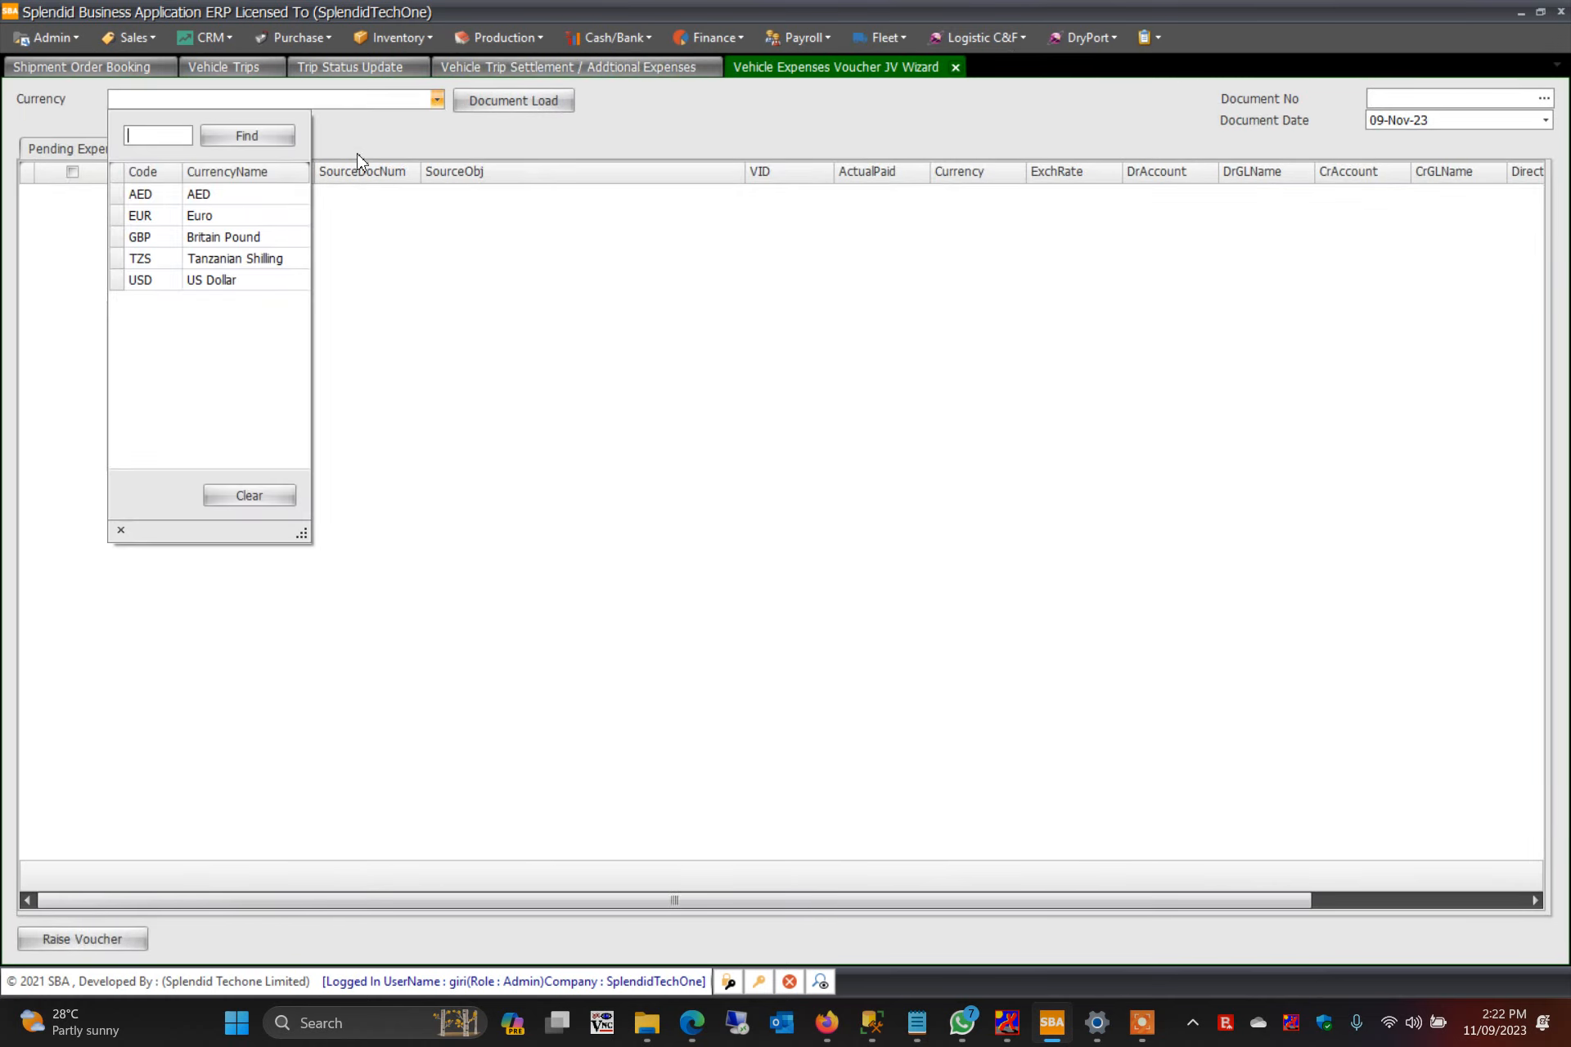
left_click(231, 259)
left_click(491, 102)
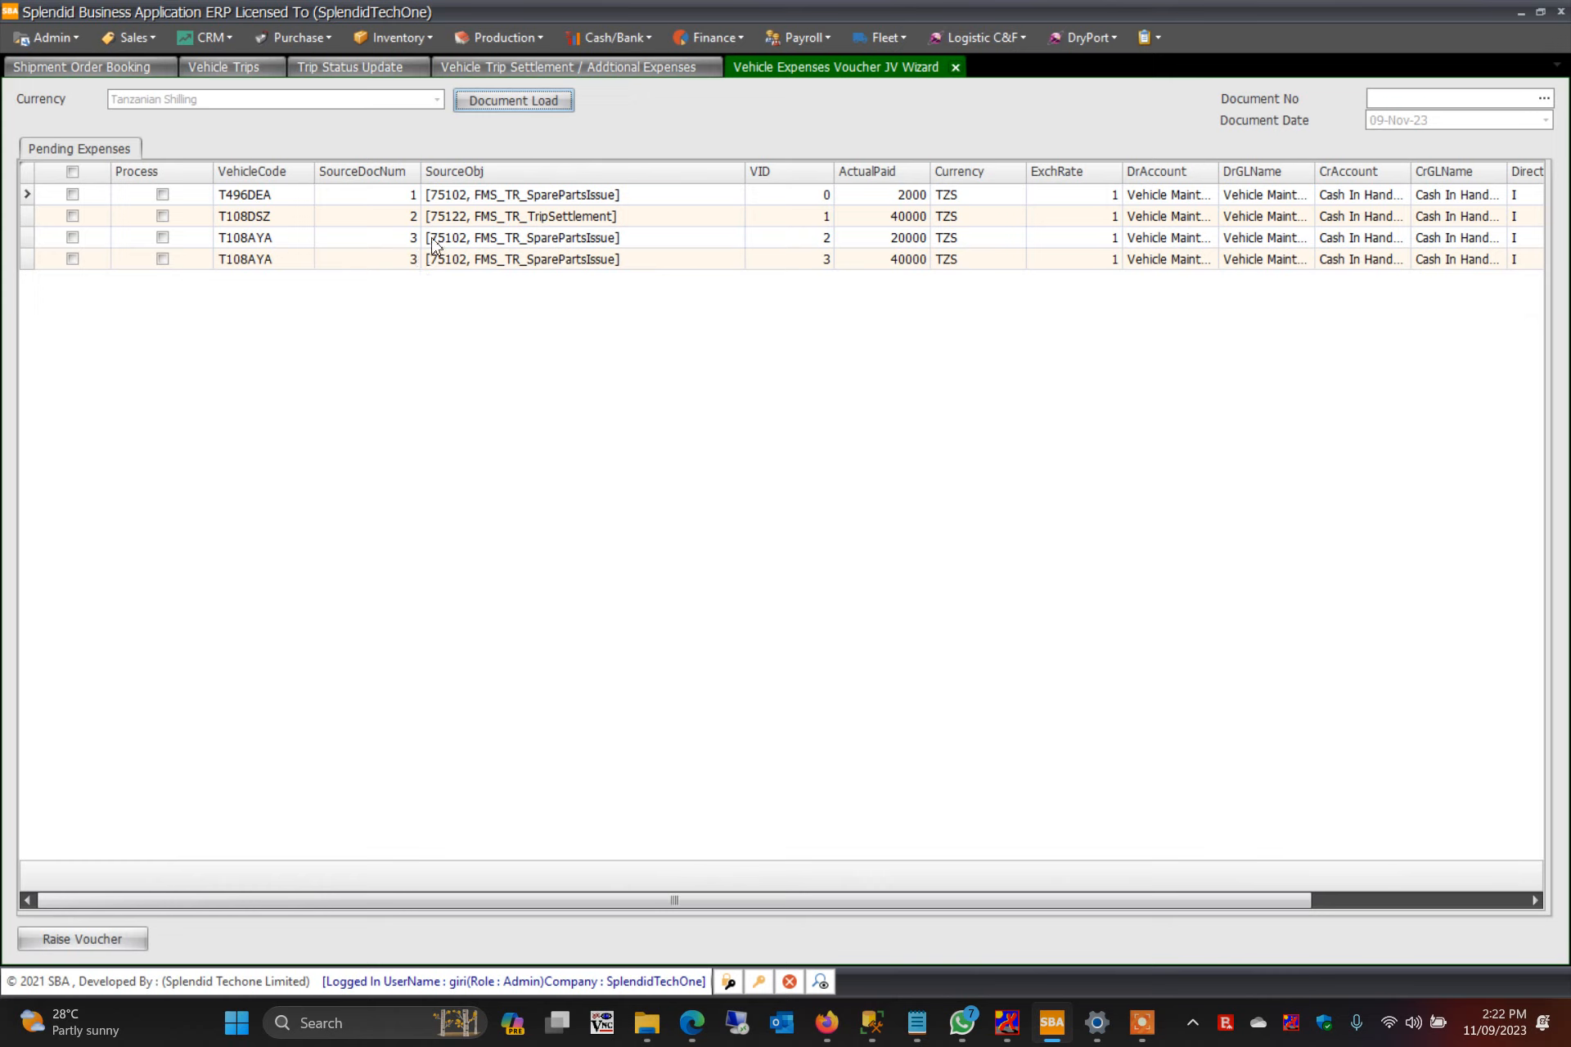
left_click(163, 216)
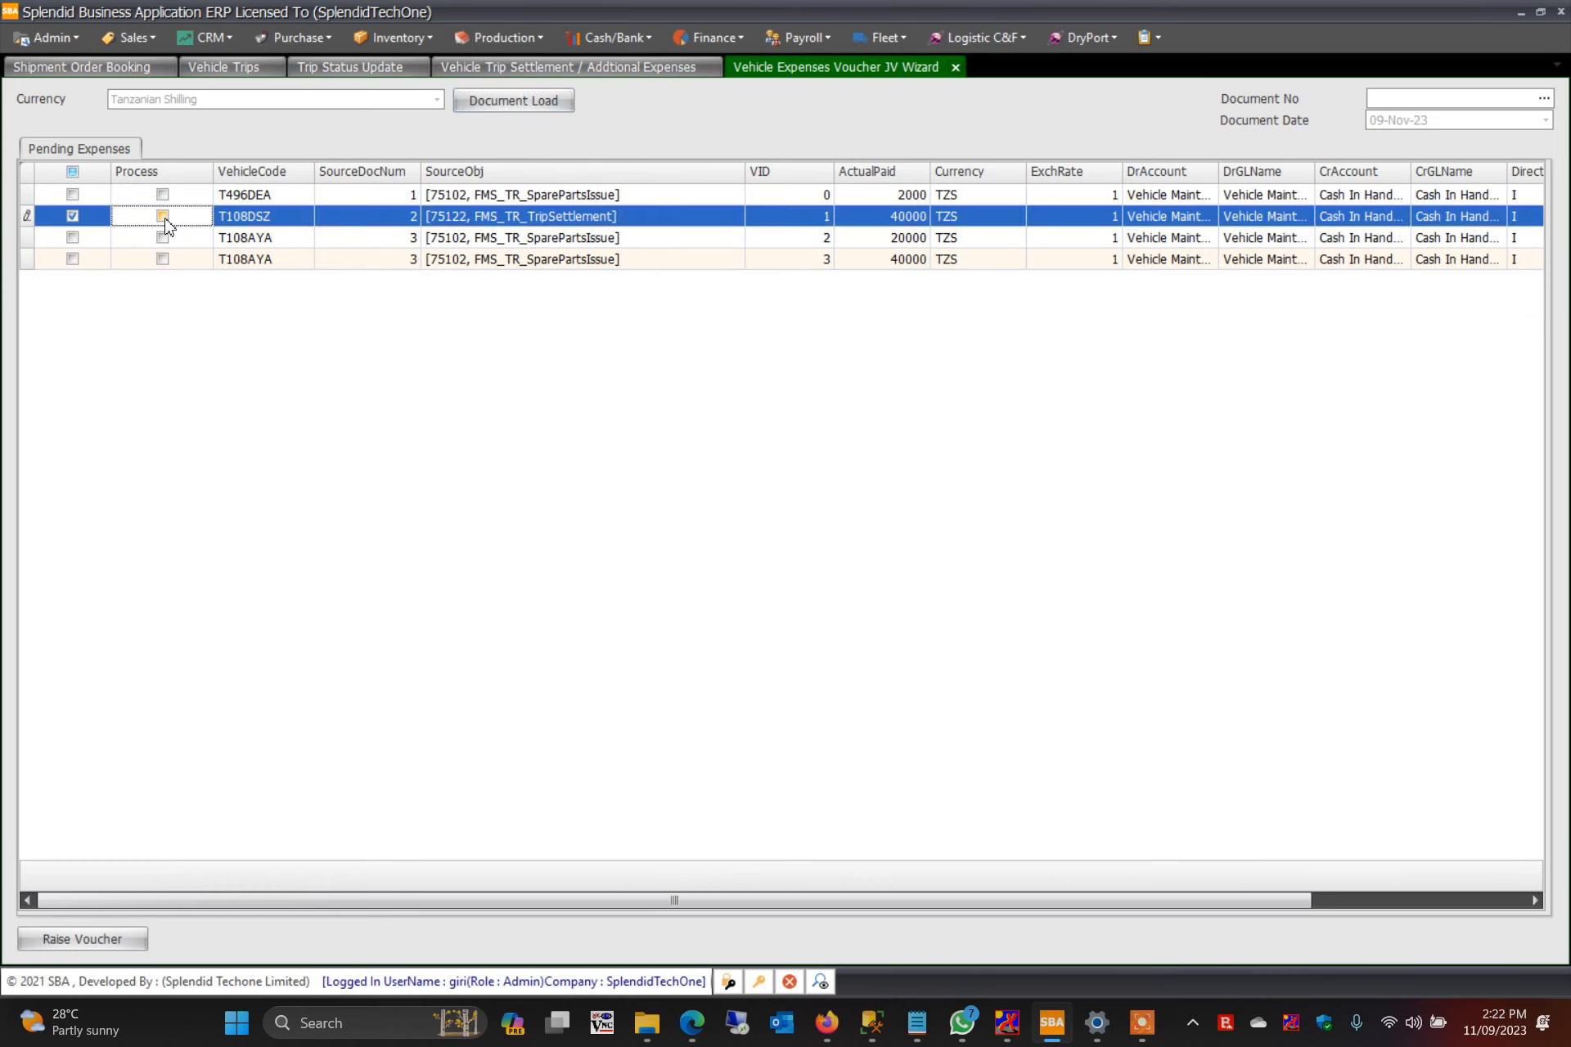
left_click(163, 217)
left_click(88, 943)
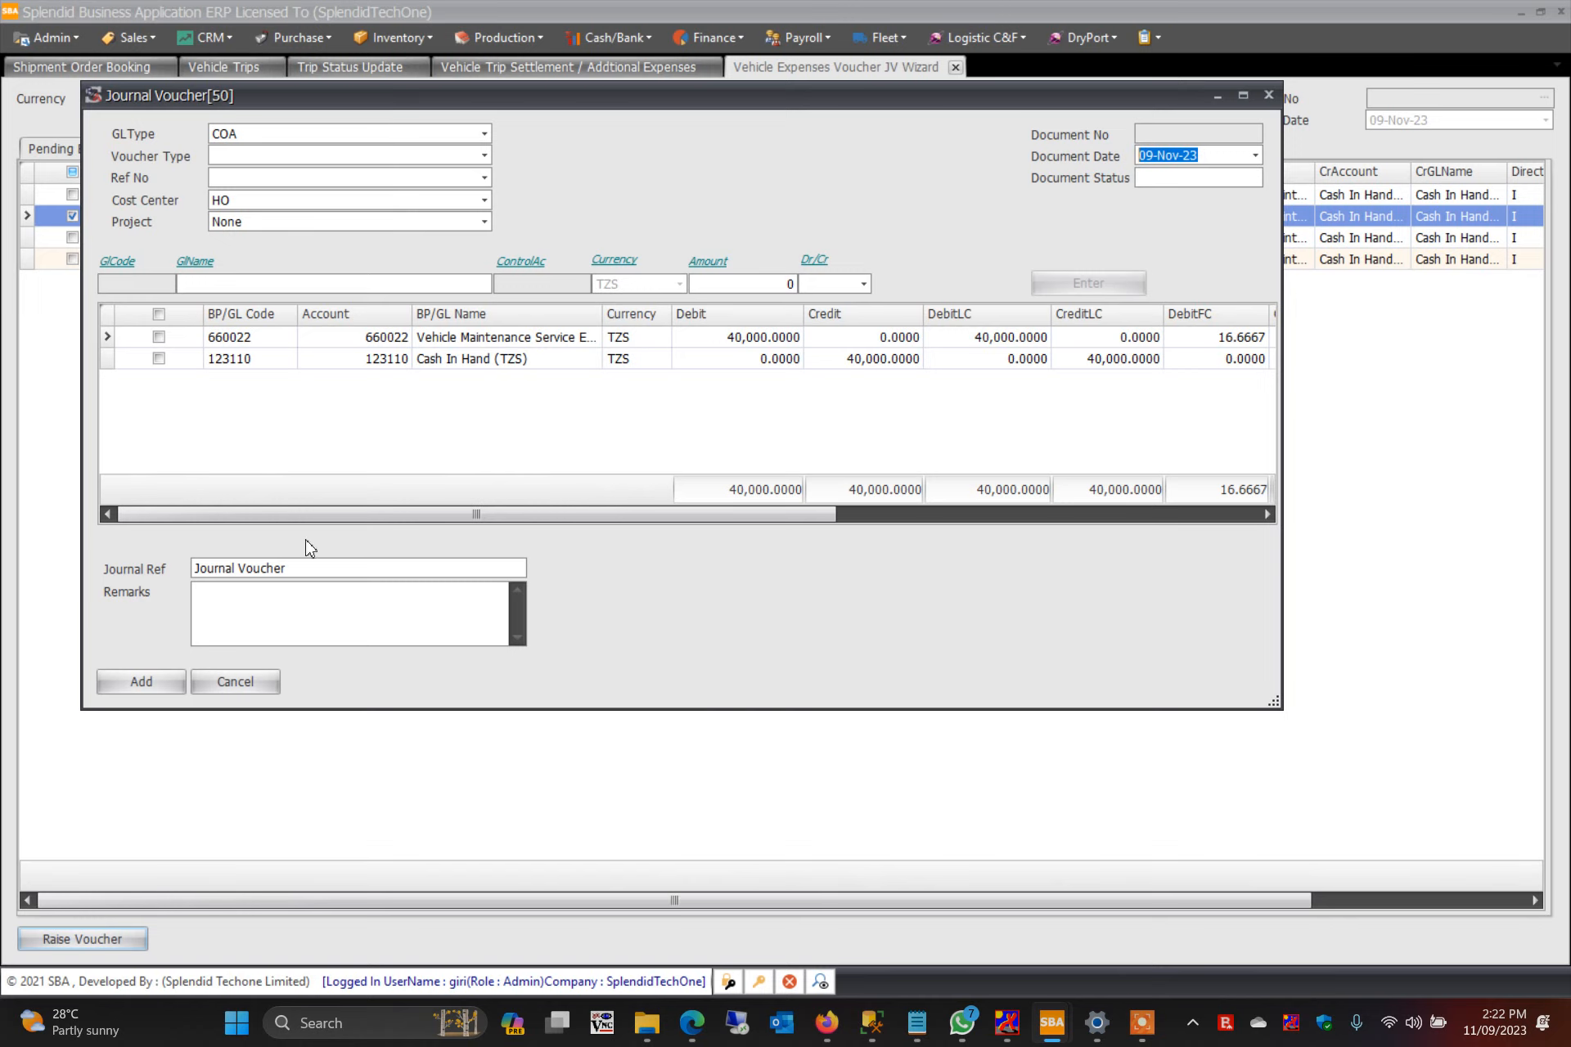
left_click(142, 690)
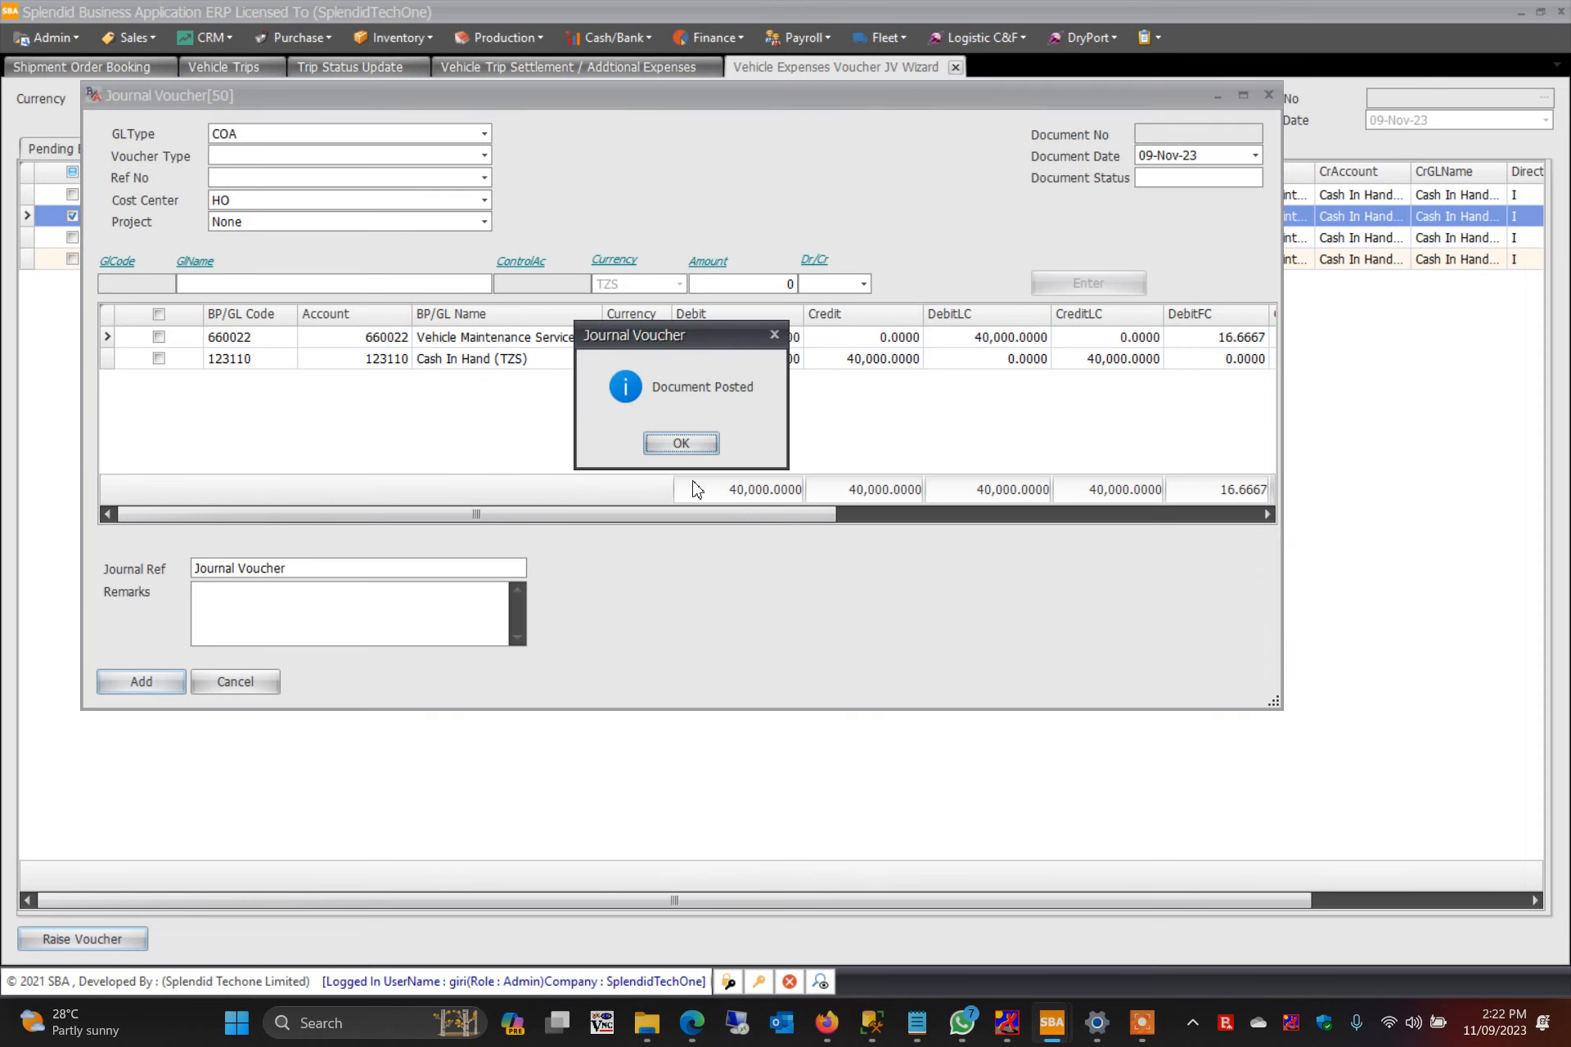
left_click(681, 446)
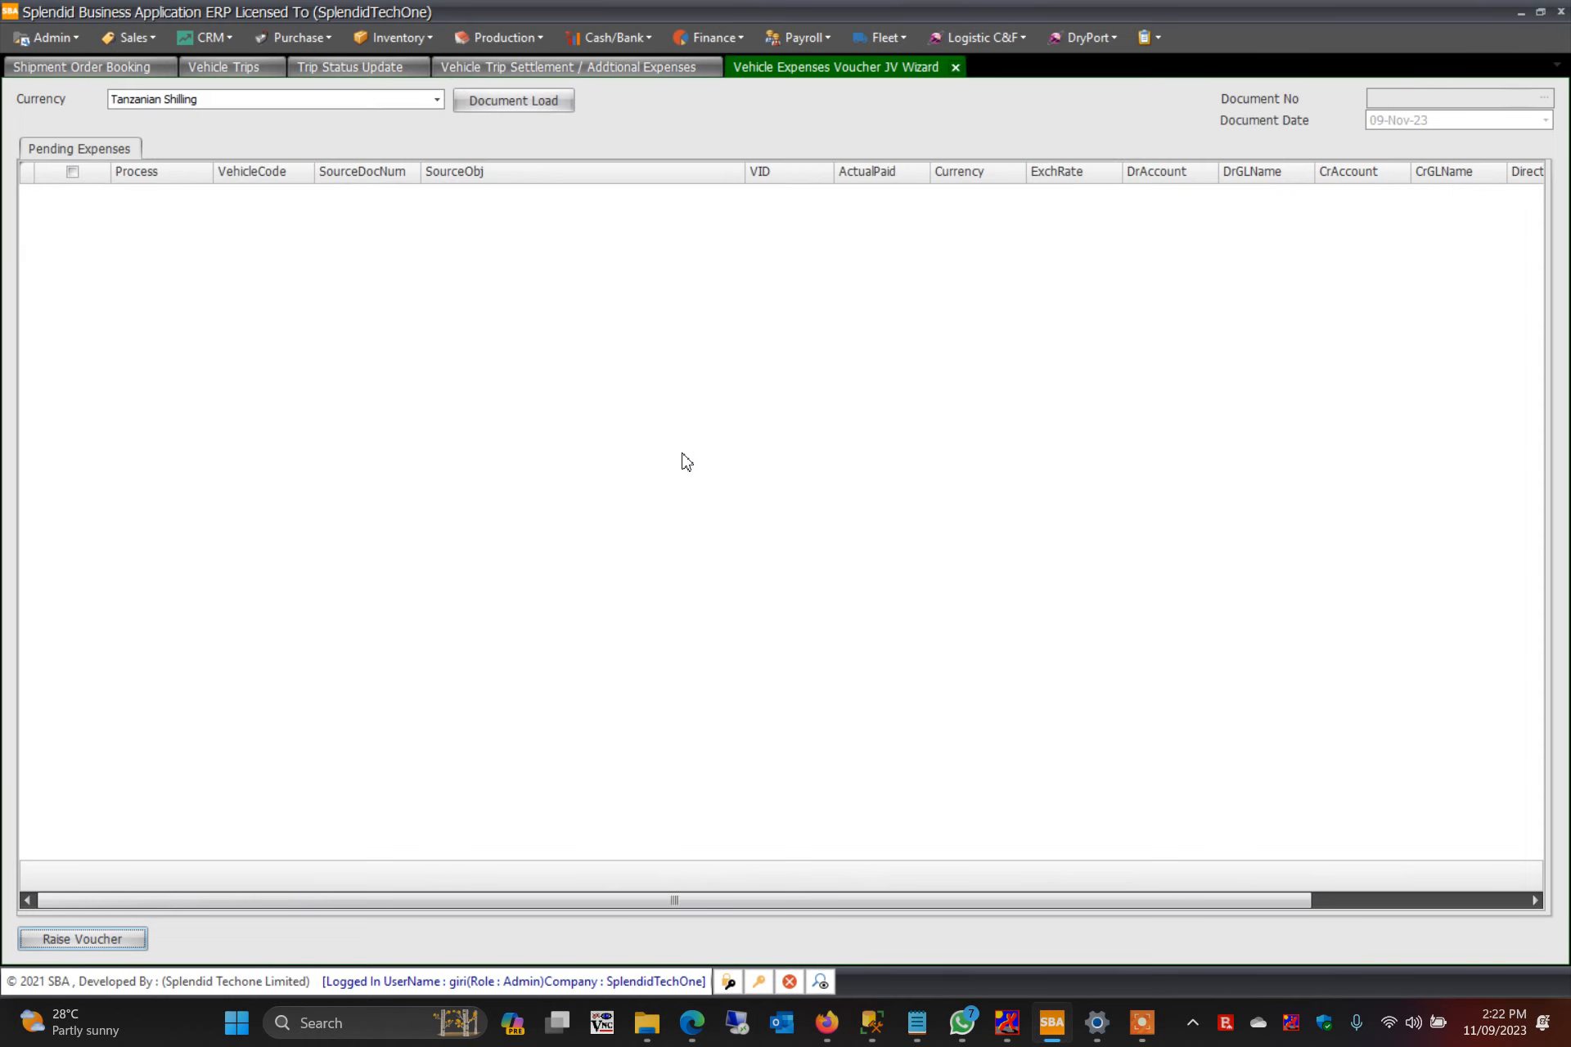
Refresh the trip settlement document and check the road penalty line's actual paid amount and voucher reference.
left_click(230, 76)
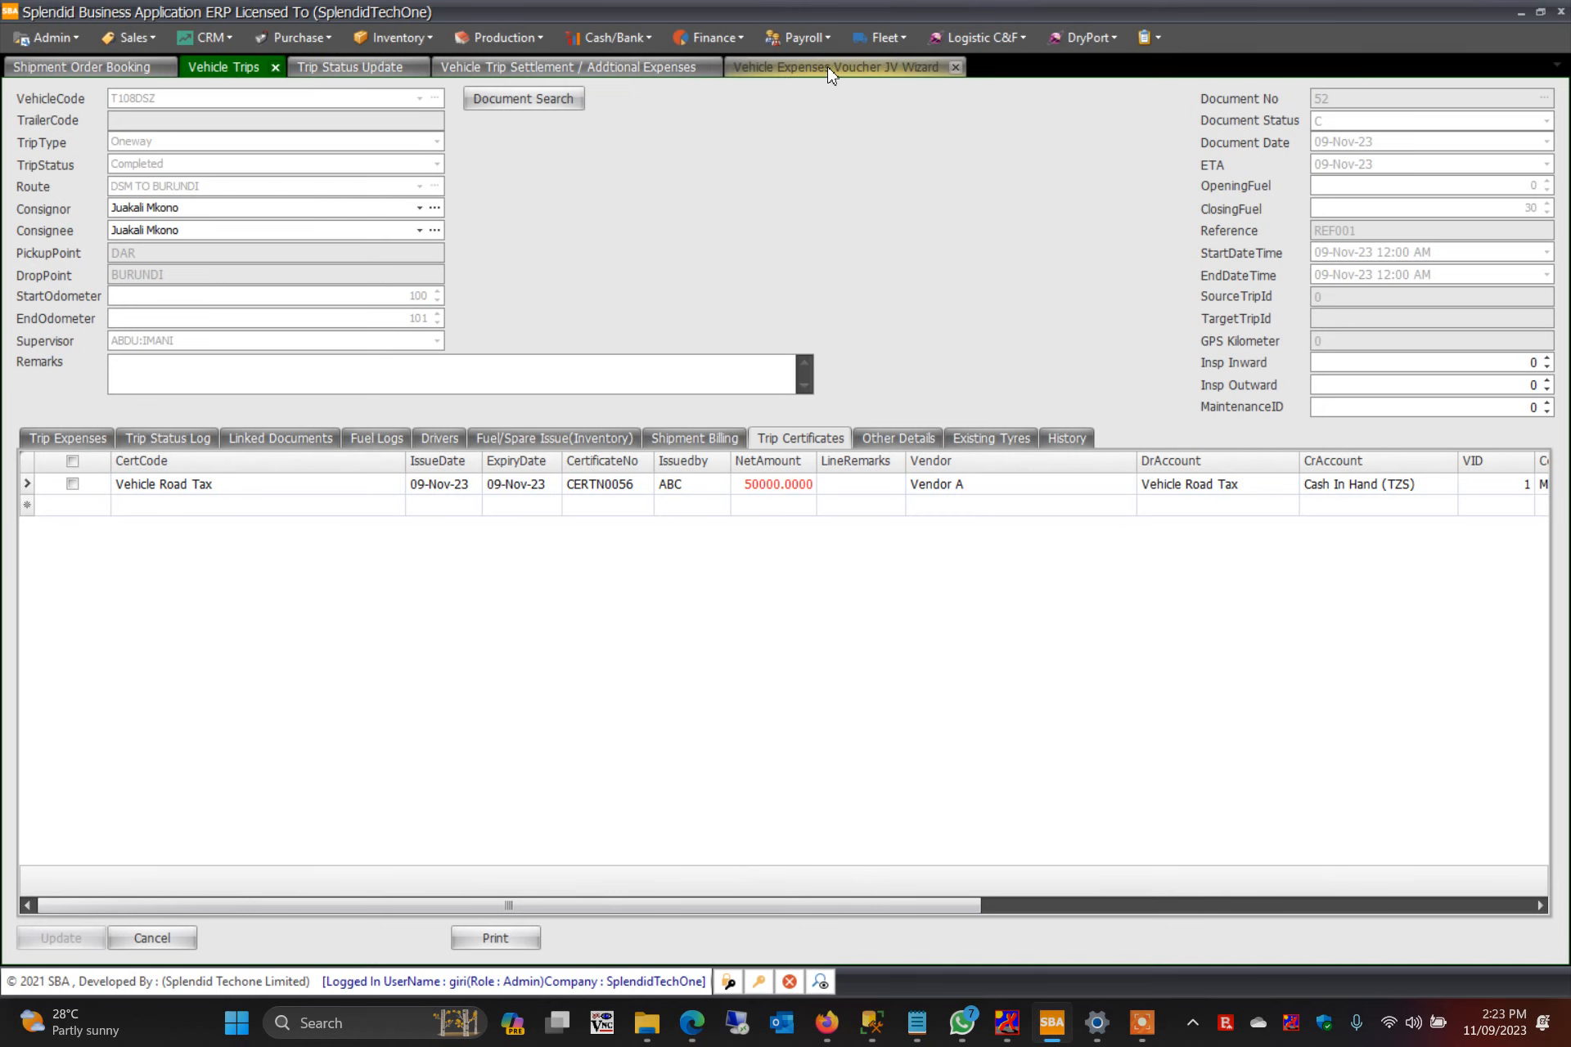
left_click(601, 69)
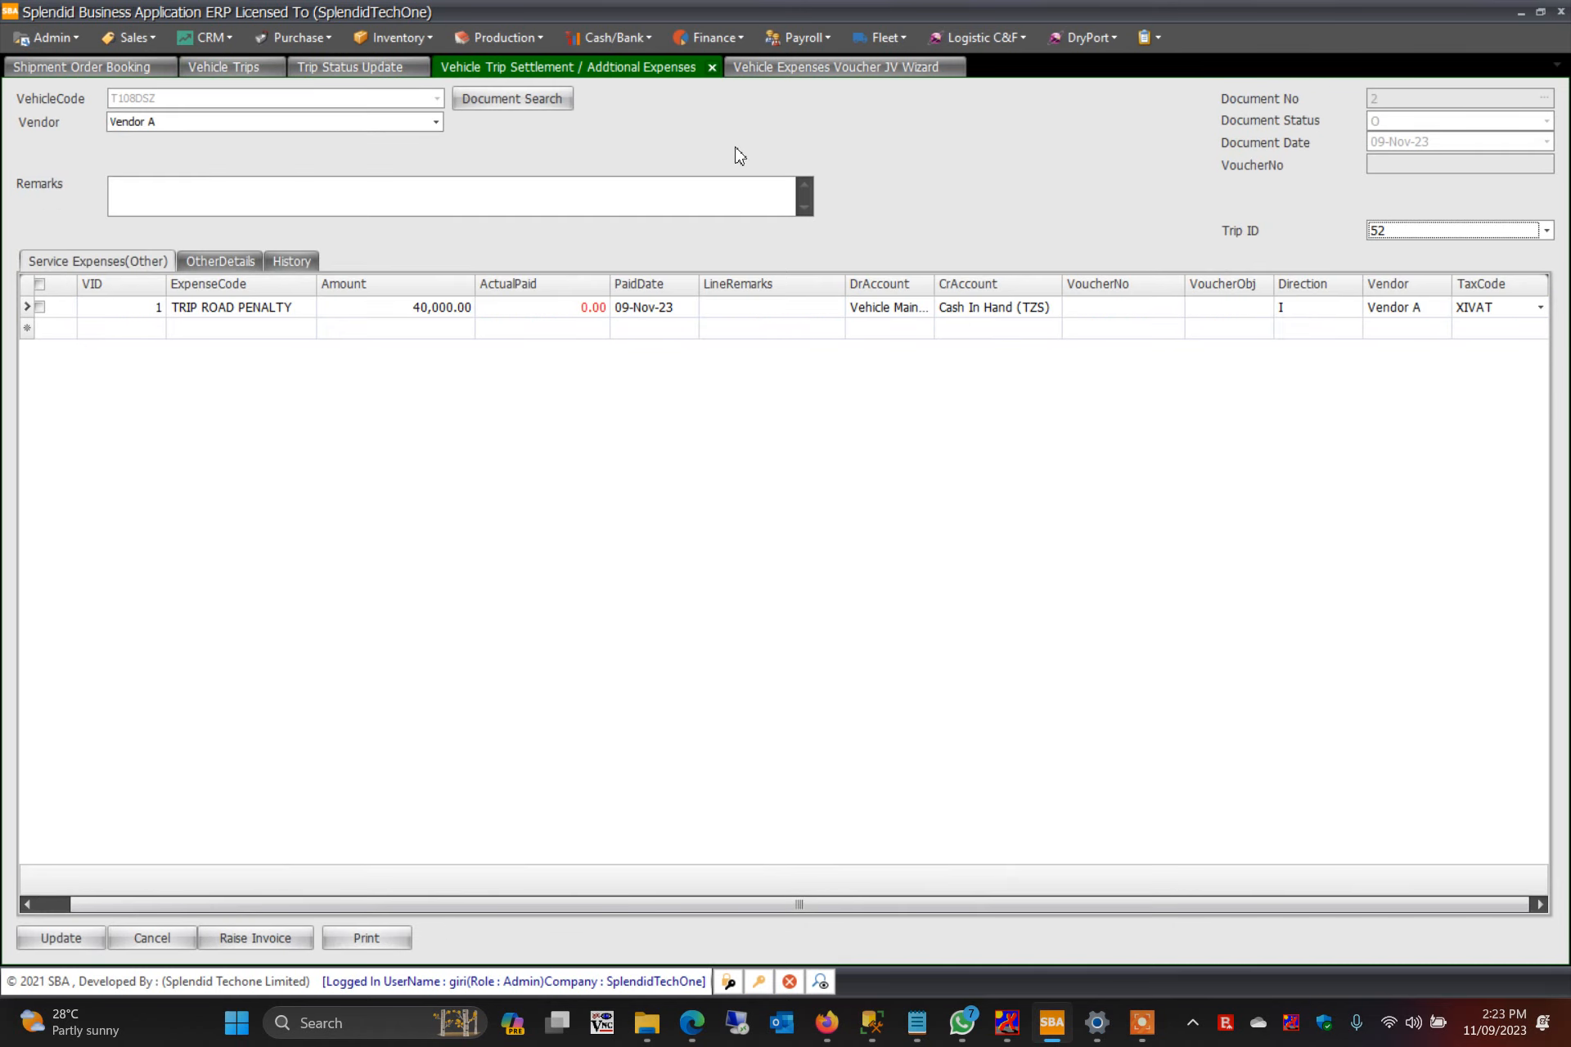
right_click(933, 136)
left_click(1047, 266)
left_click(568, 316)
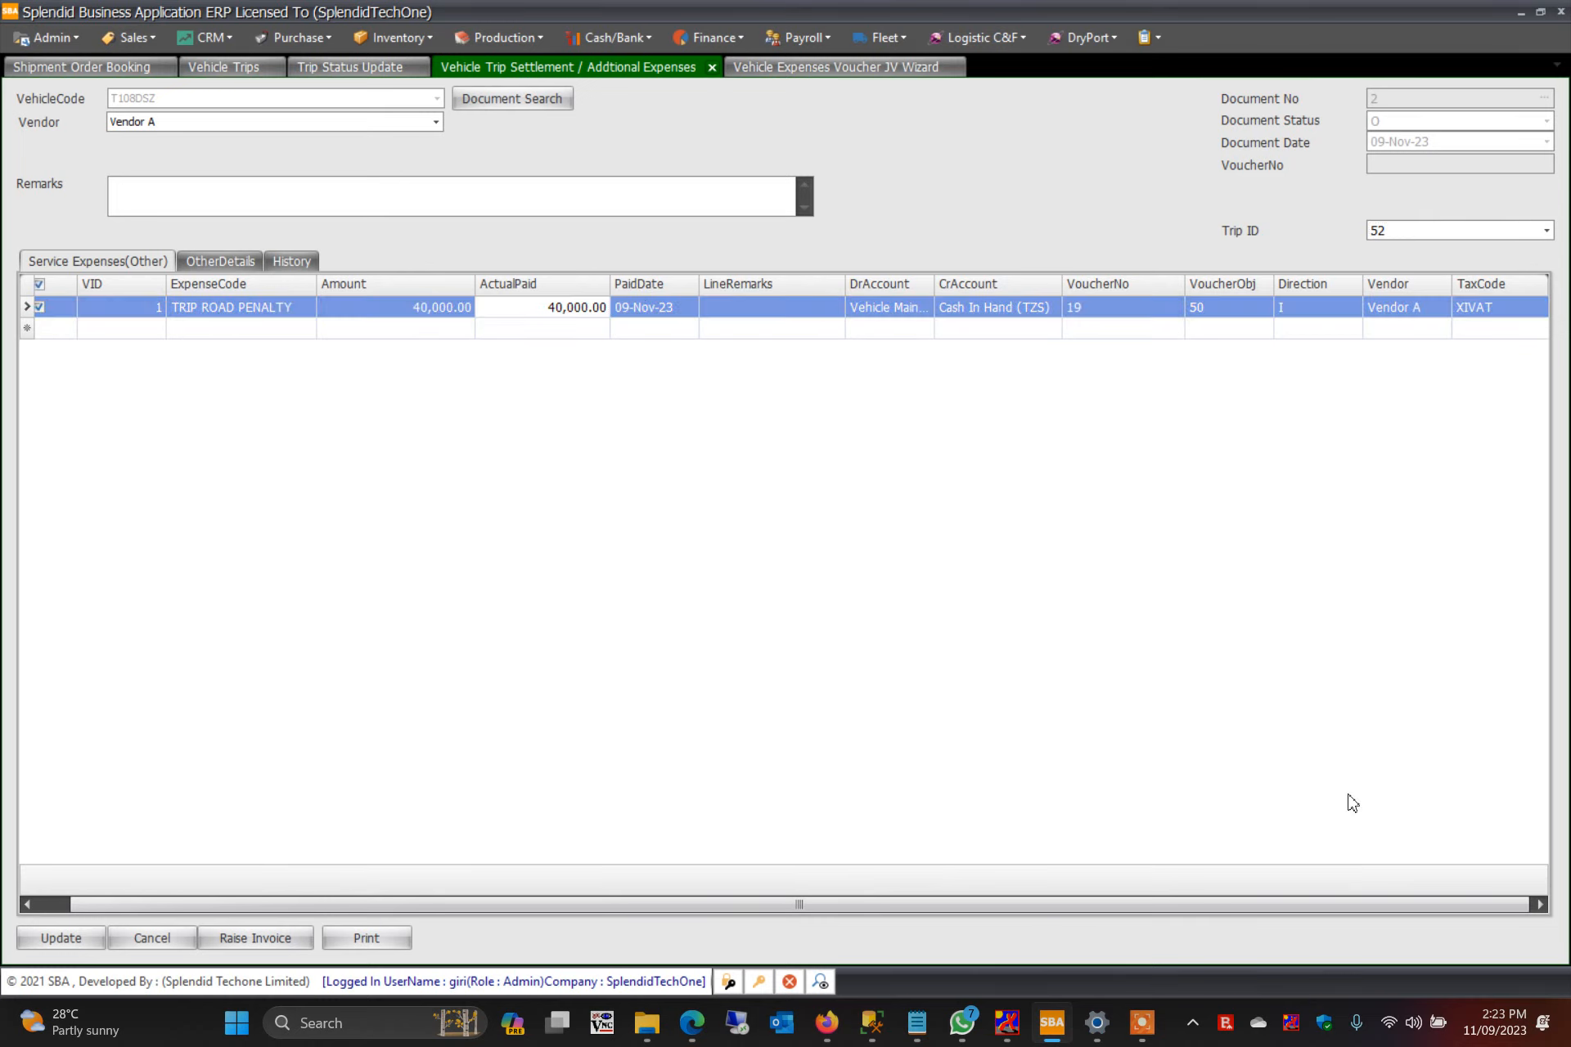
left_click(1218, 312)
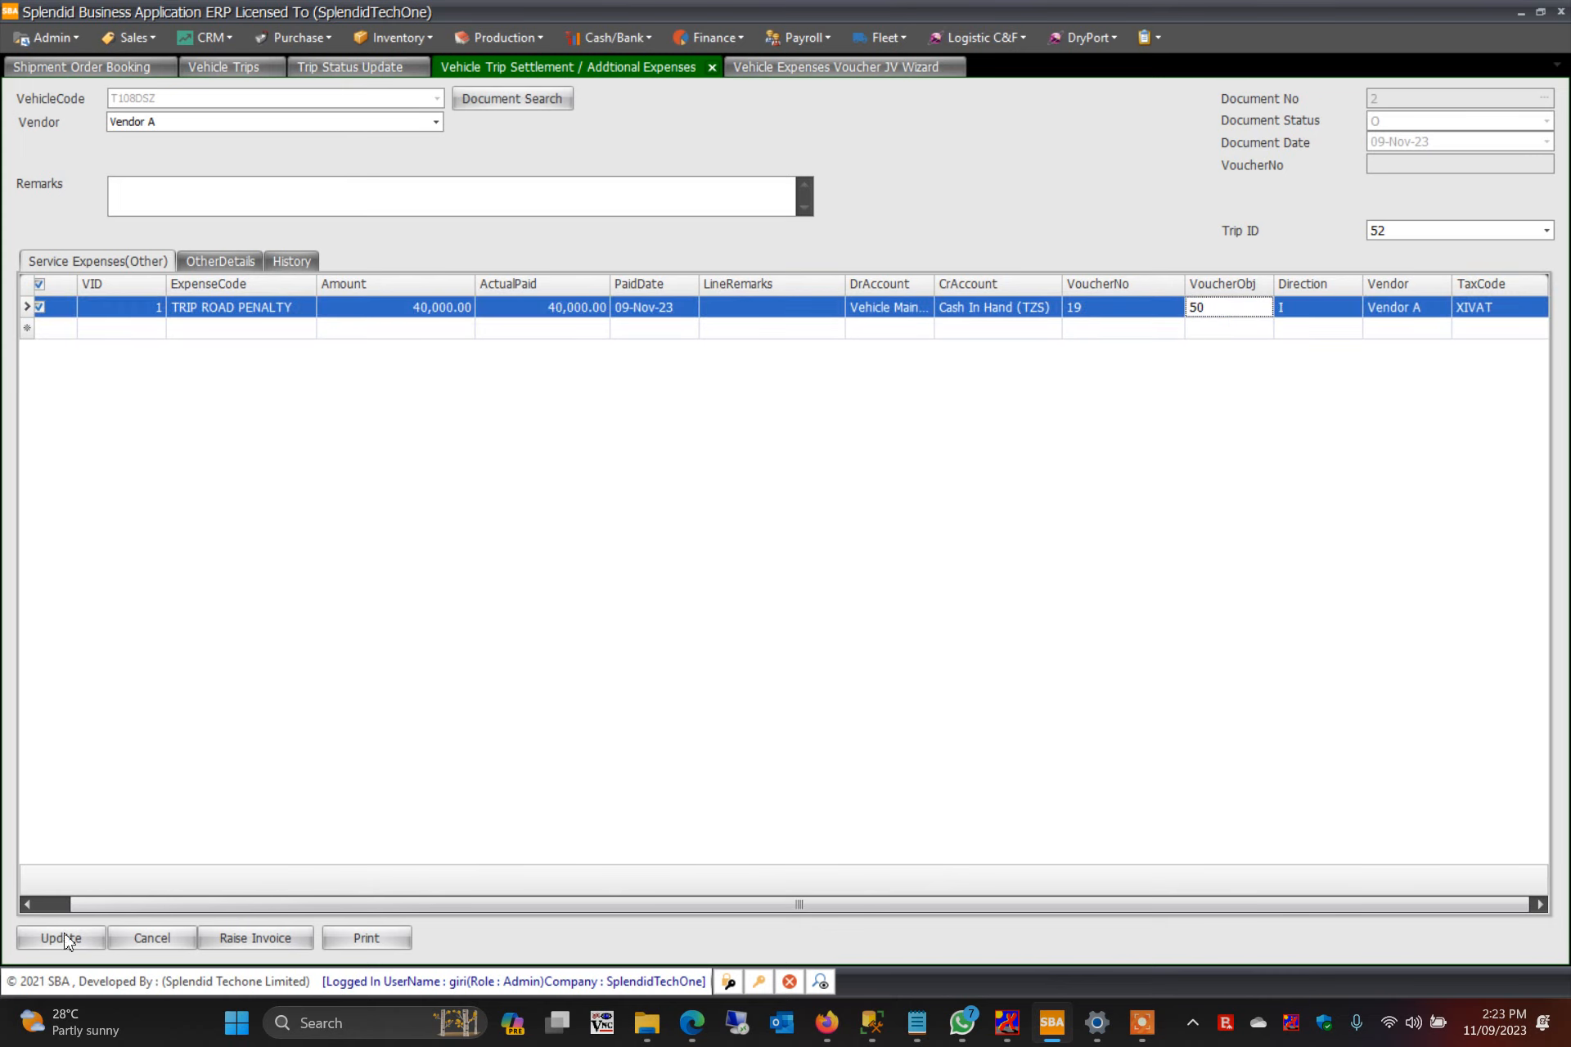
View the AP invoices posted from the trip settlement document and close the posting history.
right_click(948, 164)
left_click(1112, 275)
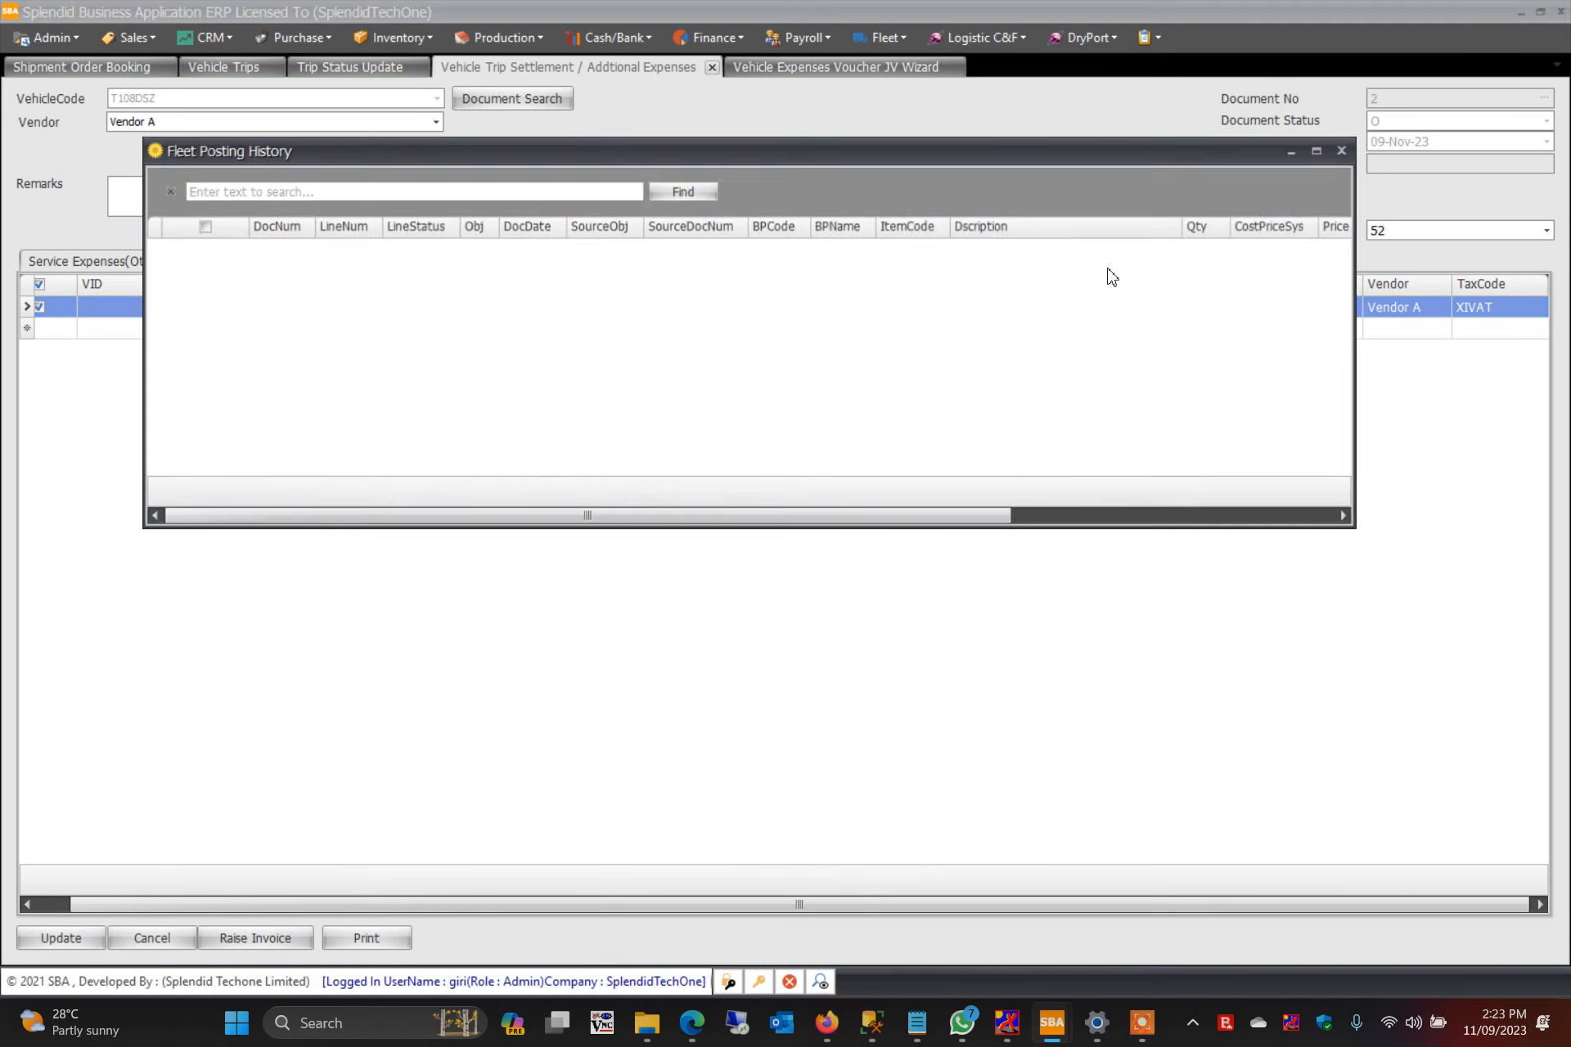
key("Escape")
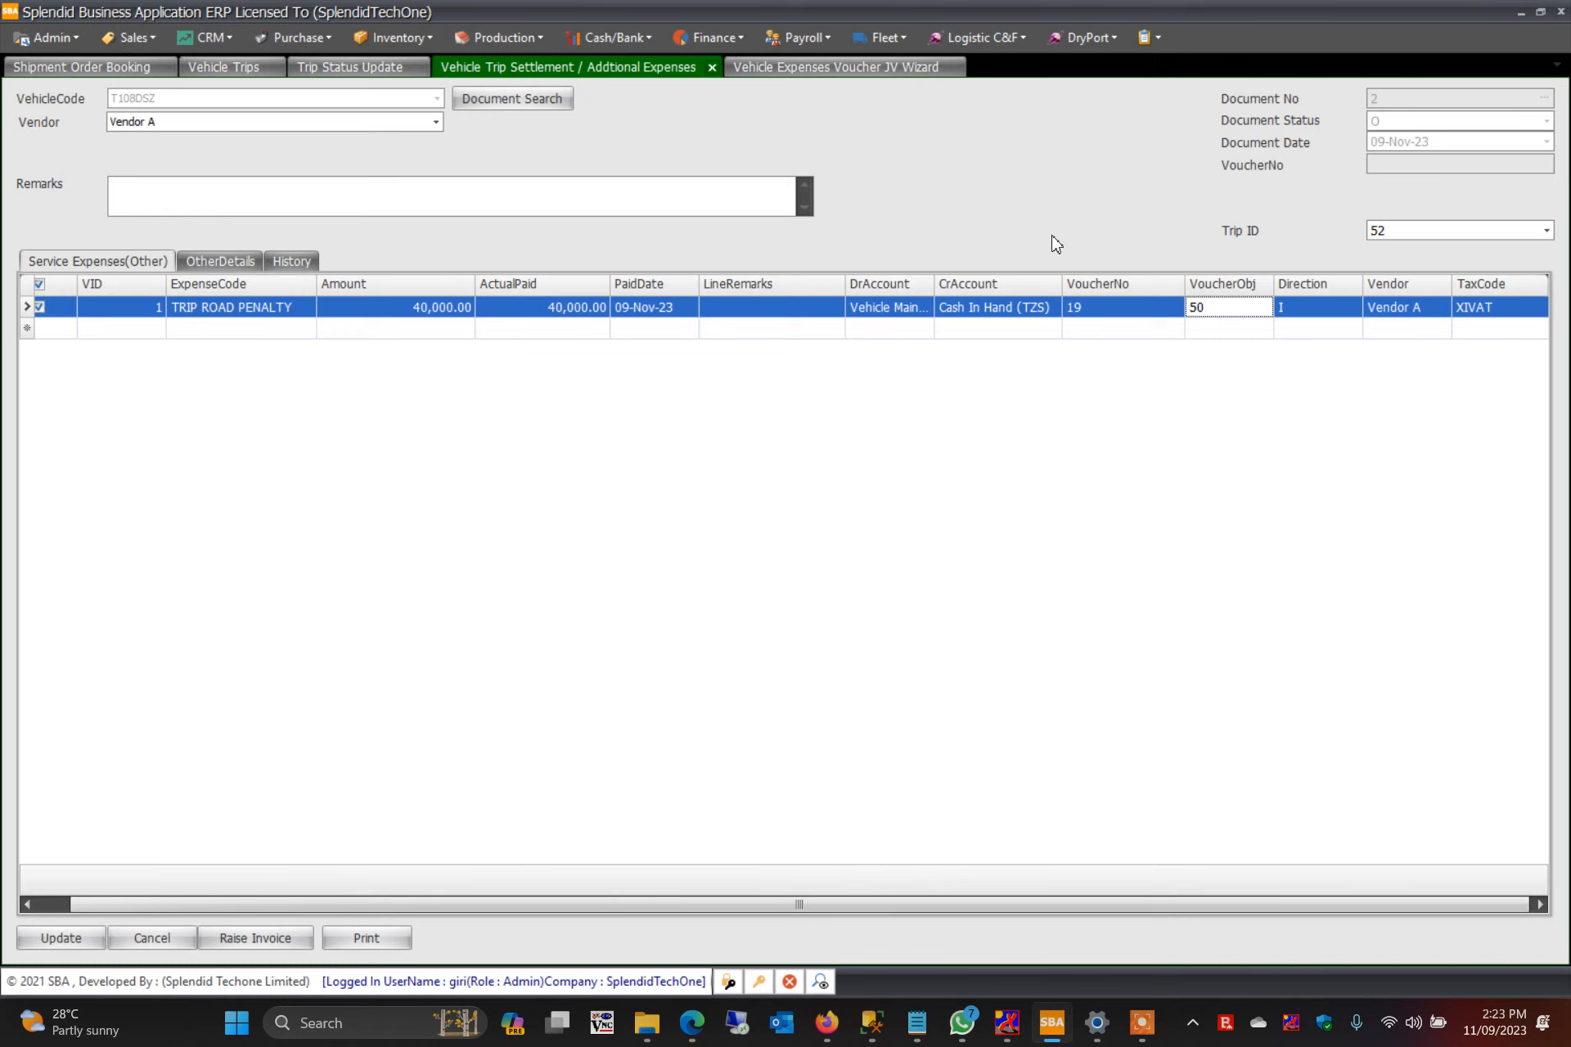
Close the trip settlement document against further changes and confirm.
right_click(1047, 160)
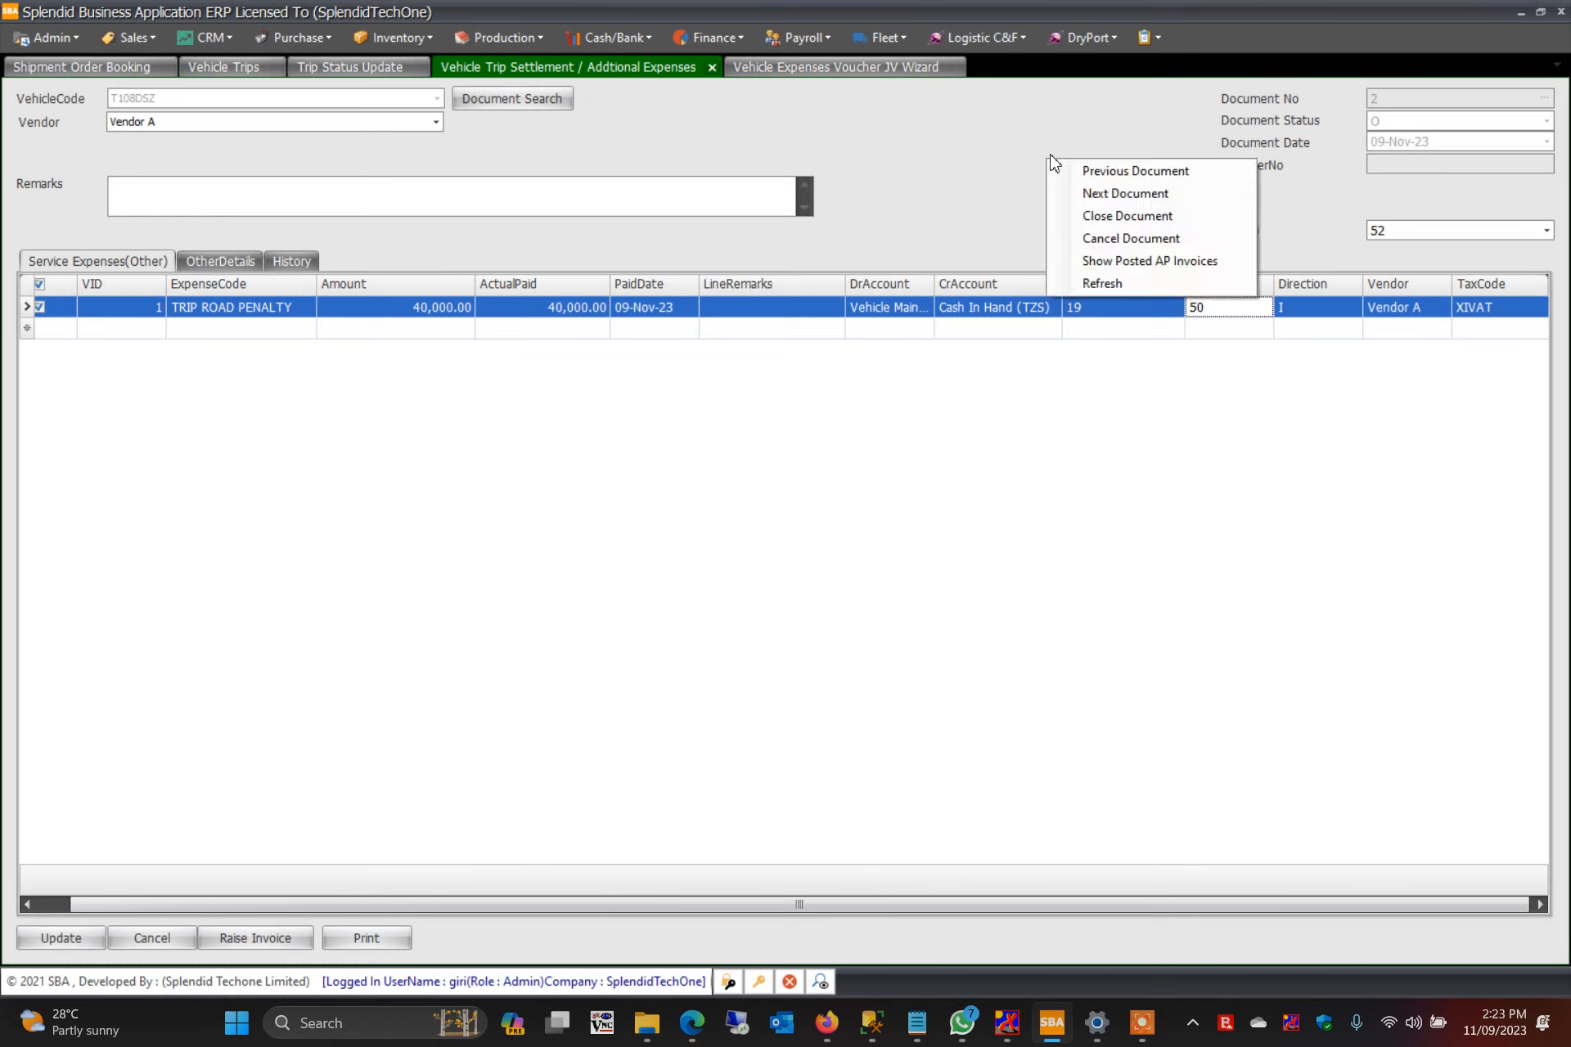
left_click(1151, 217)
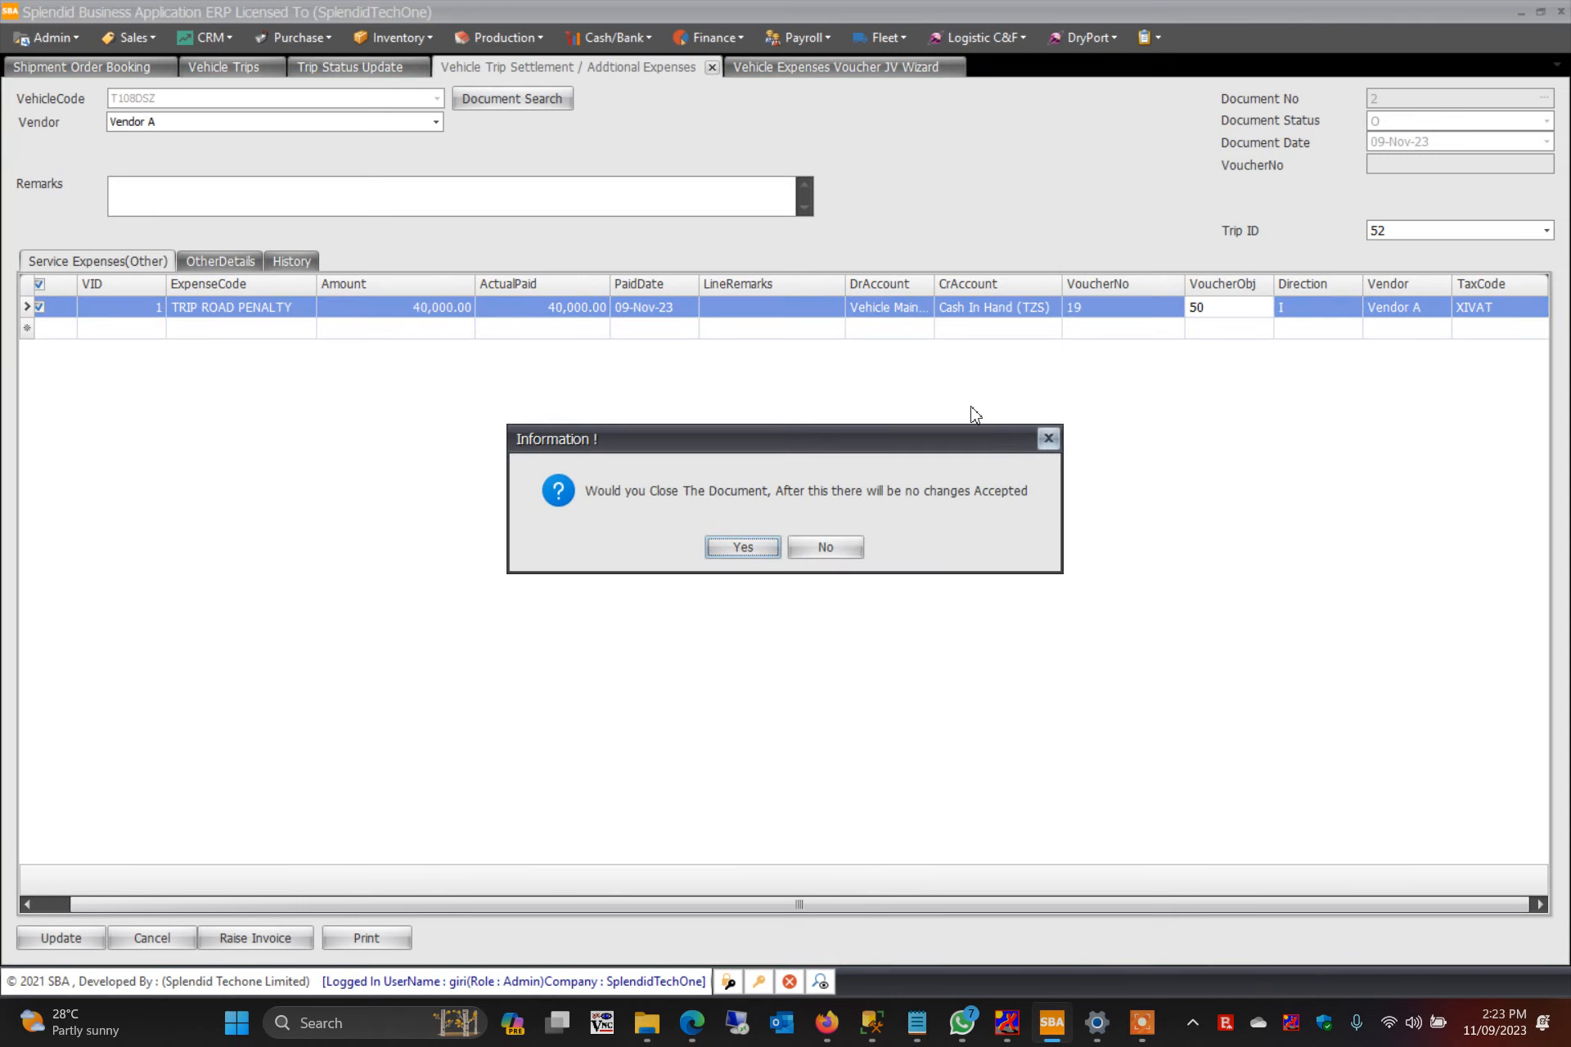
left_click(743, 548)
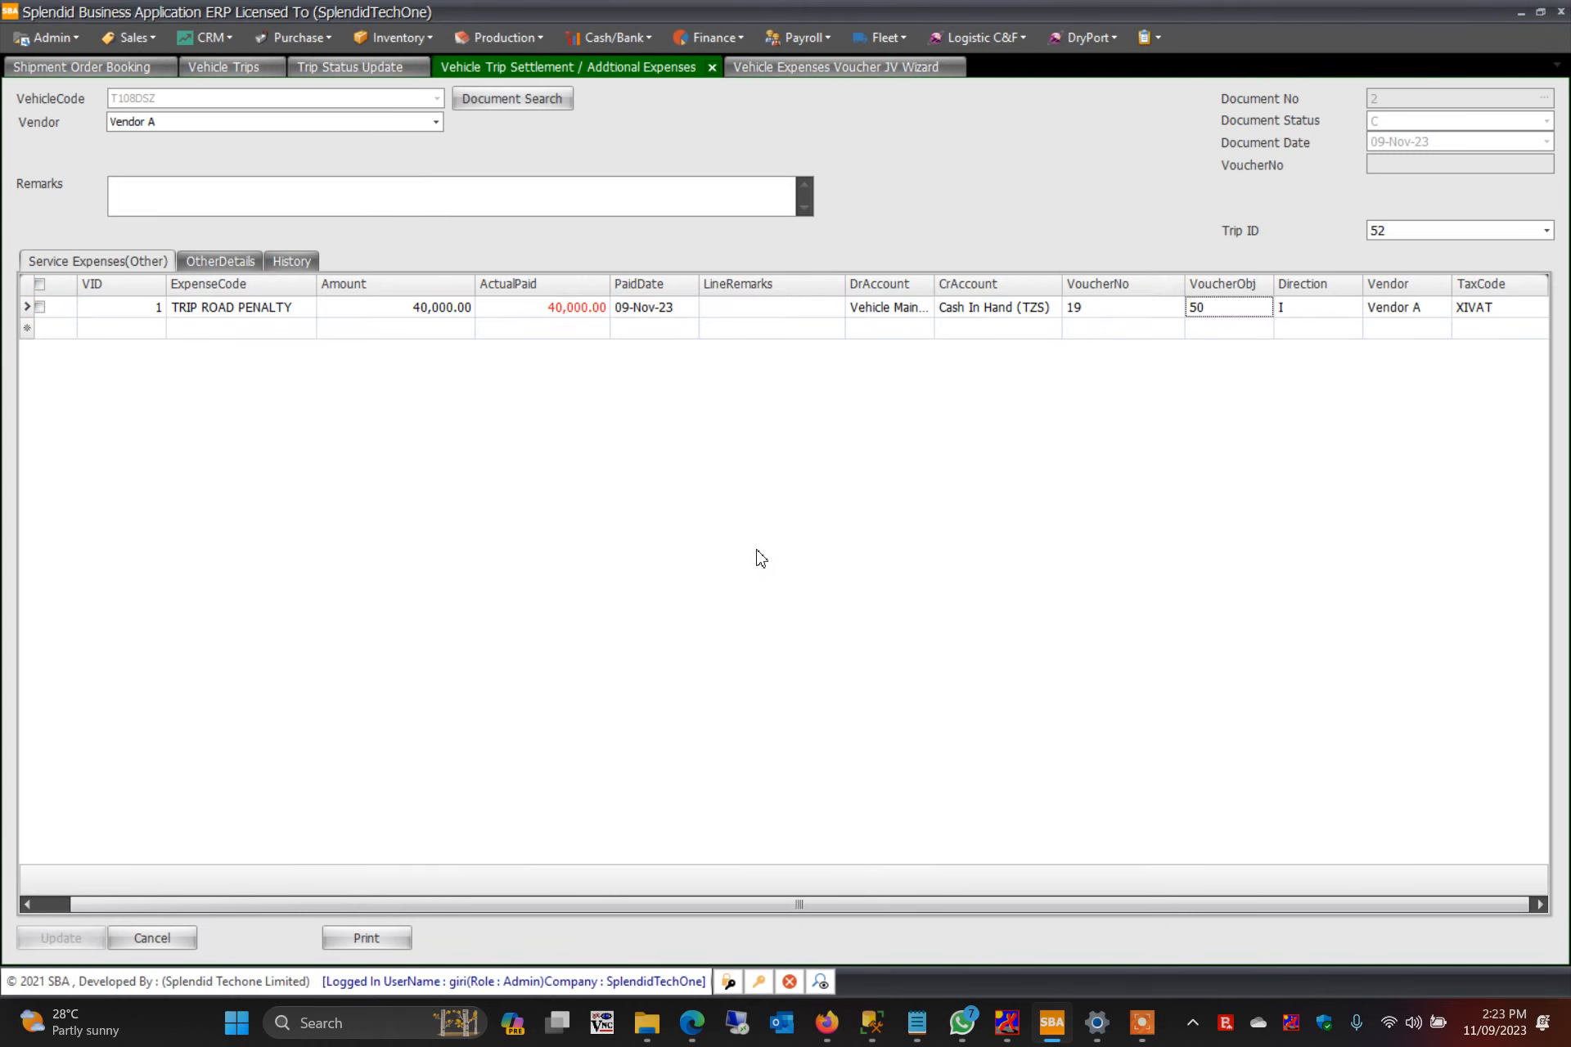